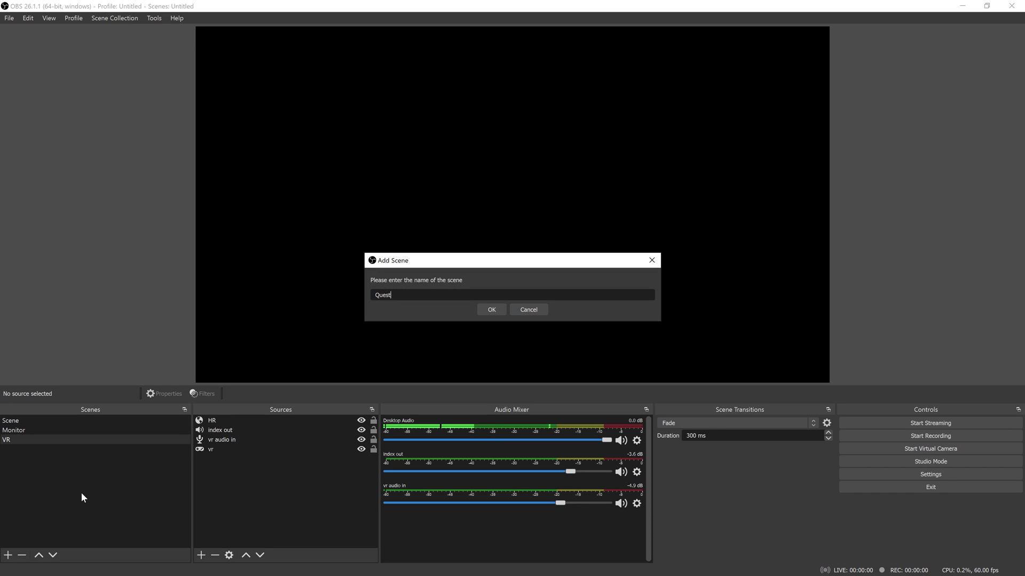
- Create the Quest scene and add a Game Capture source named 'Air reciever'
{"action": "left_click", "coordinate": [491, 310]}
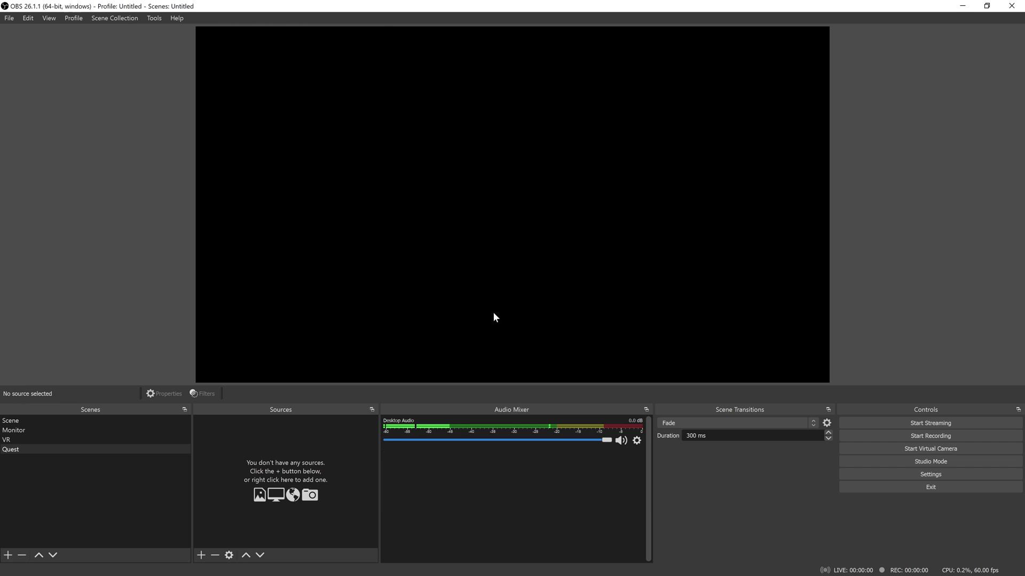
{"action": "left_click", "coordinate": [201, 555]}
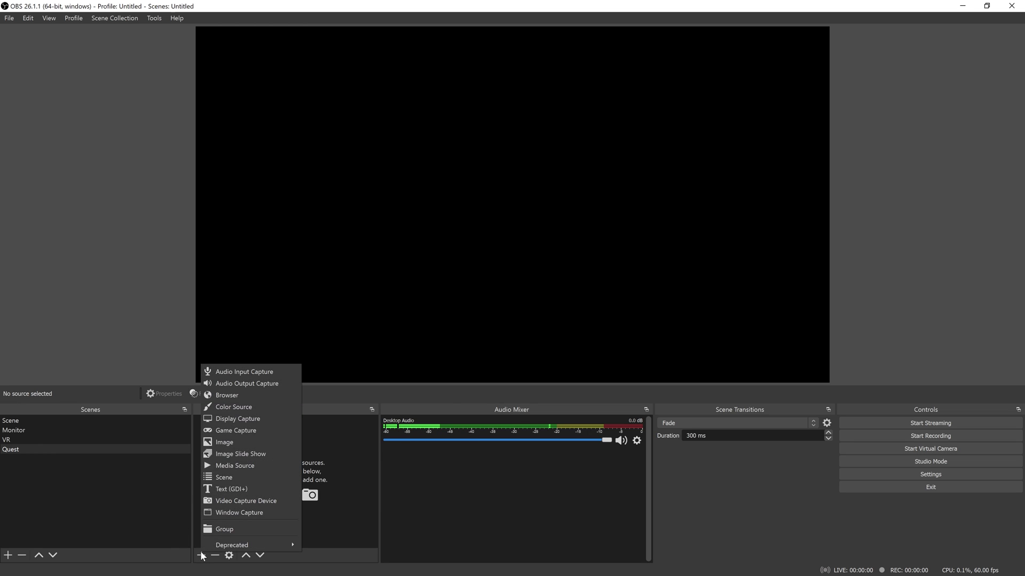
{"action": "left_click", "coordinate": [256, 430]}
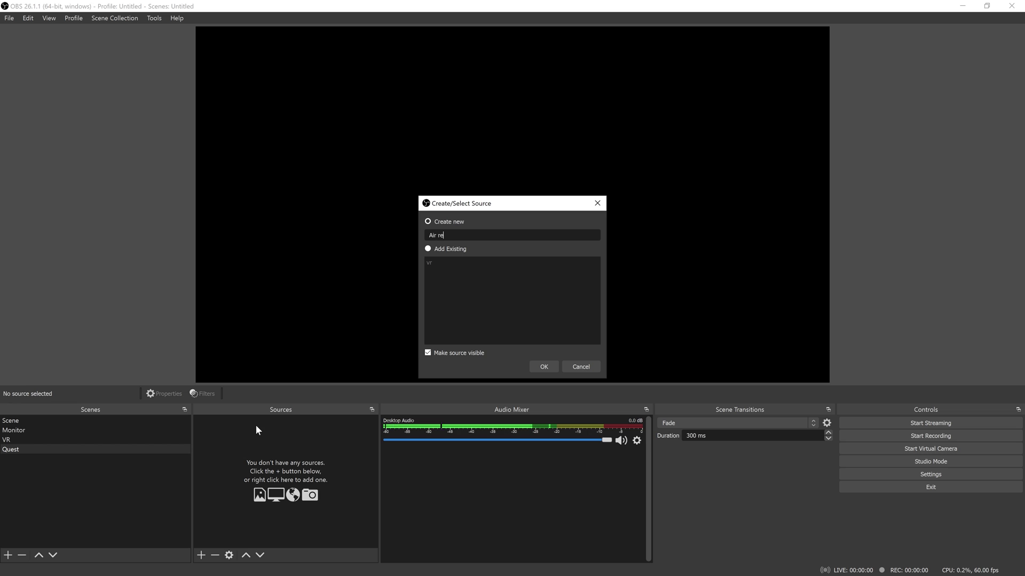
{"action": "type", "text": "Air reciever"}
{"action": "key", "text": "Return"}
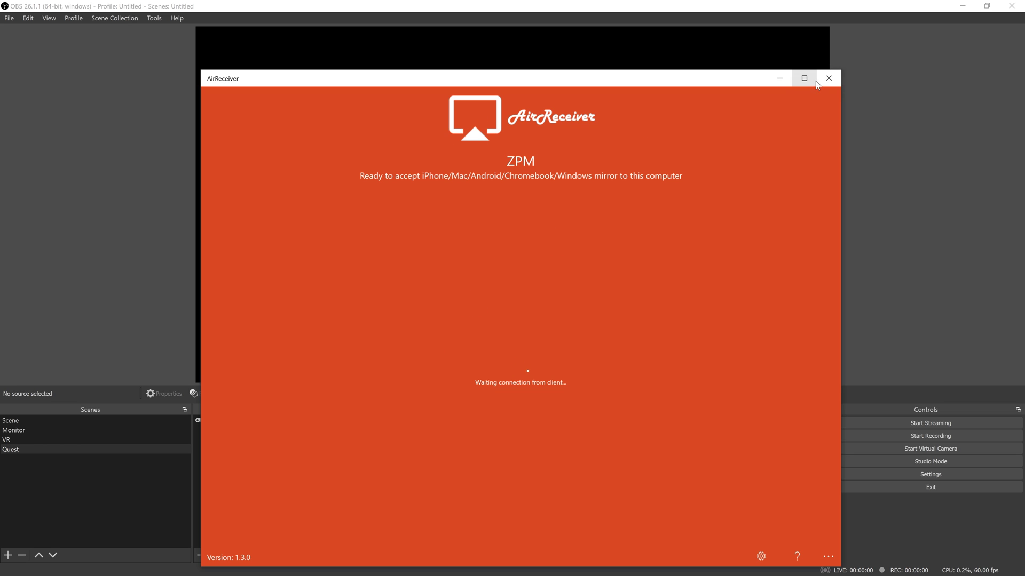
- Point Air reciever at the [AirReceiver.exe]: AirReceiver window and stretch it across the canvas
{"action": "left_click", "coordinate": [780, 78]}
{"action": "left_click", "coordinate": [543, 367]}
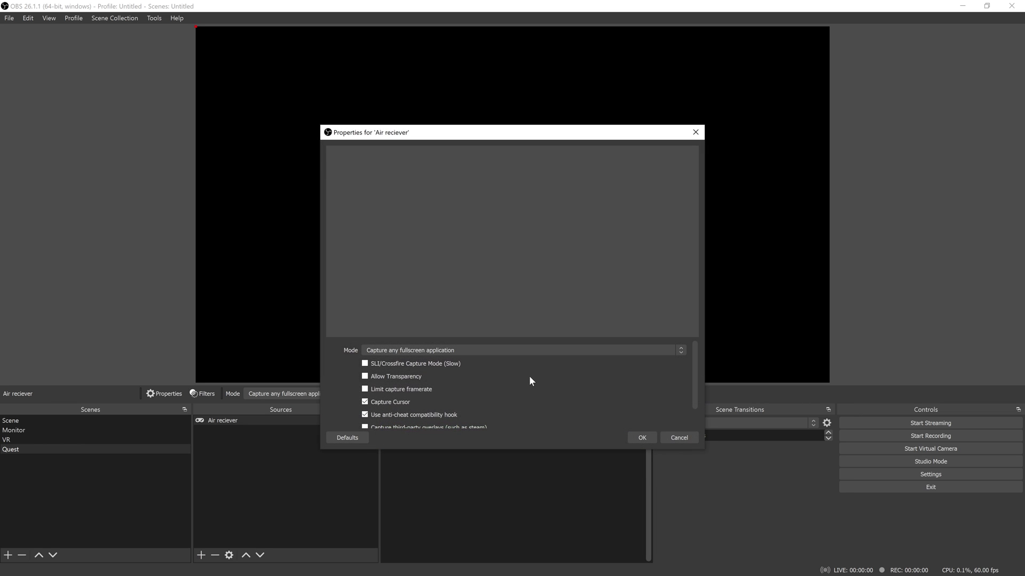
{"action": "left_click", "coordinate": [418, 351]}
{"action": "left_click", "coordinate": [419, 366]}
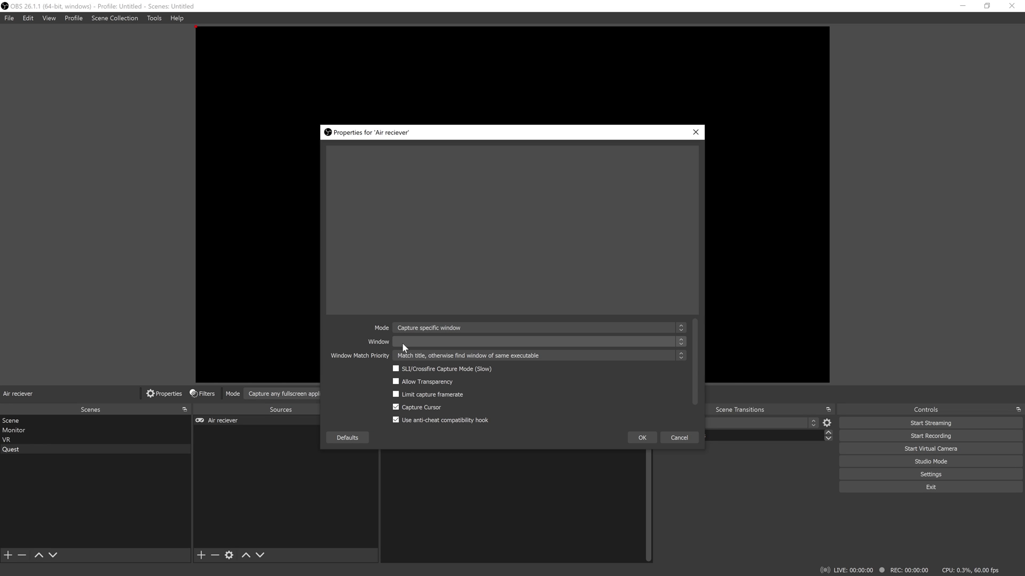
{"action": "left_click", "coordinate": [403, 345]}
{"action": "left_click", "coordinate": [447, 367]}
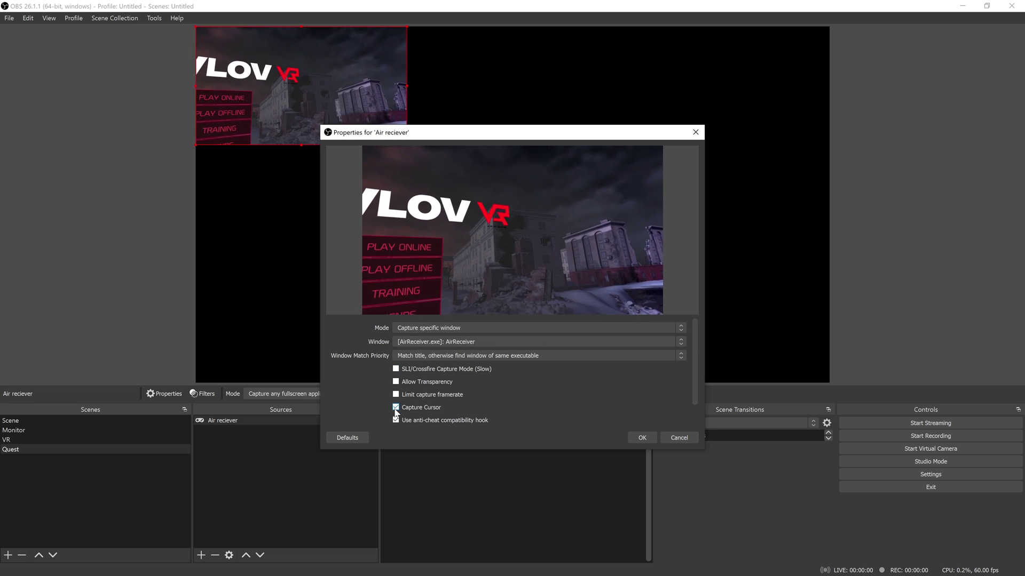
{"action": "left_click", "coordinate": [633, 438]}
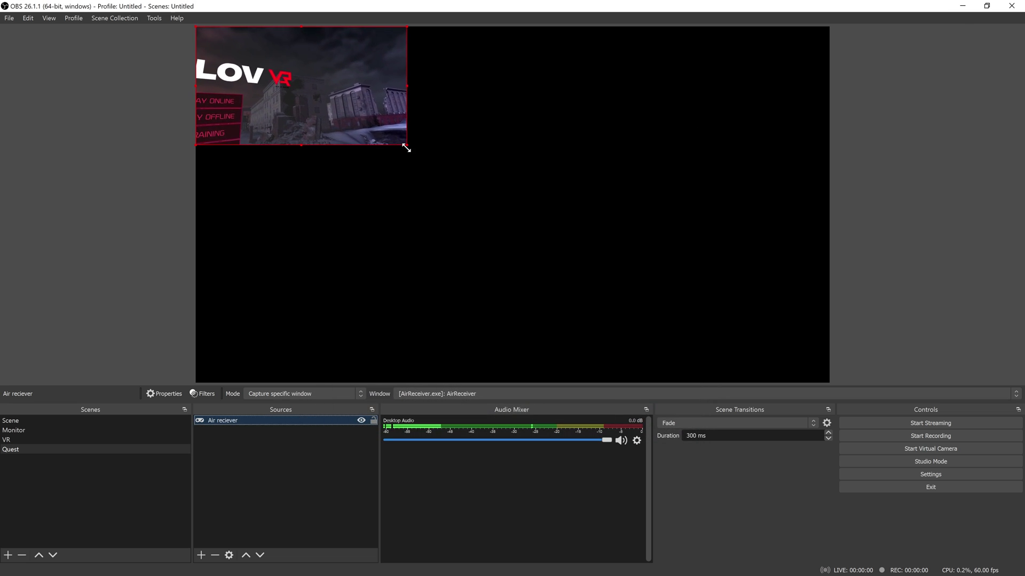
{"action": "left_click_drag", "start_coordinate": [406, 148], "coordinate": [792, 387]}
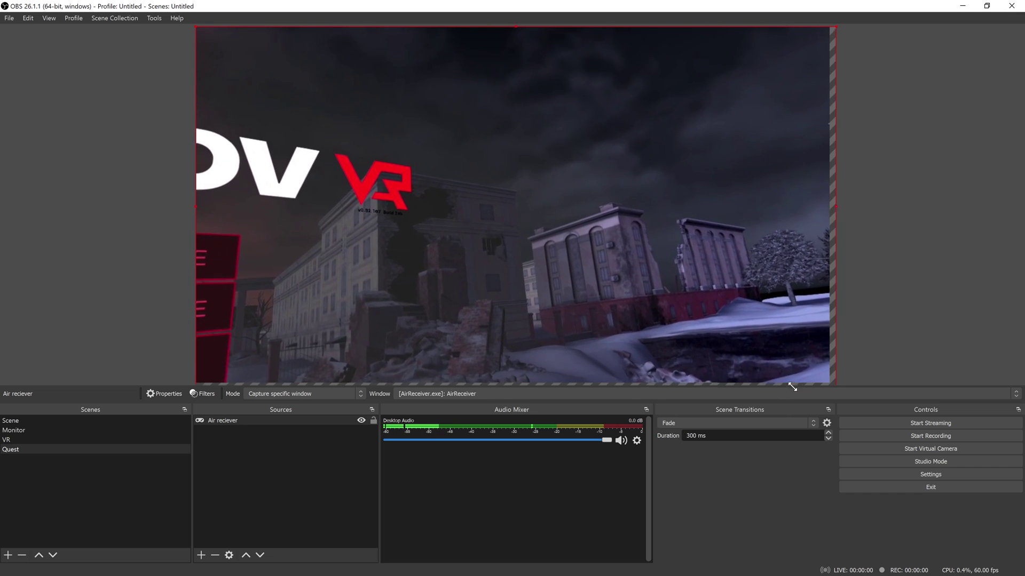
{"action": "left_click", "coordinate": [262, 480]}
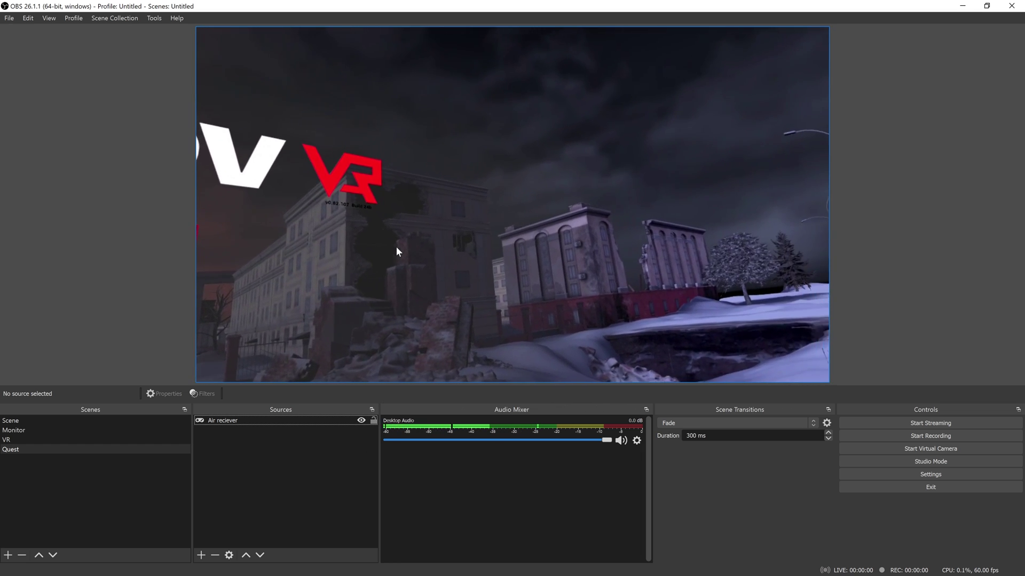
- Add the existing Desktop Audio output capture to the Quest scene
{"action": "right_click", "coordinate": [284, 471]}
{"action": "left_click", "coordinate": [245, 449]}
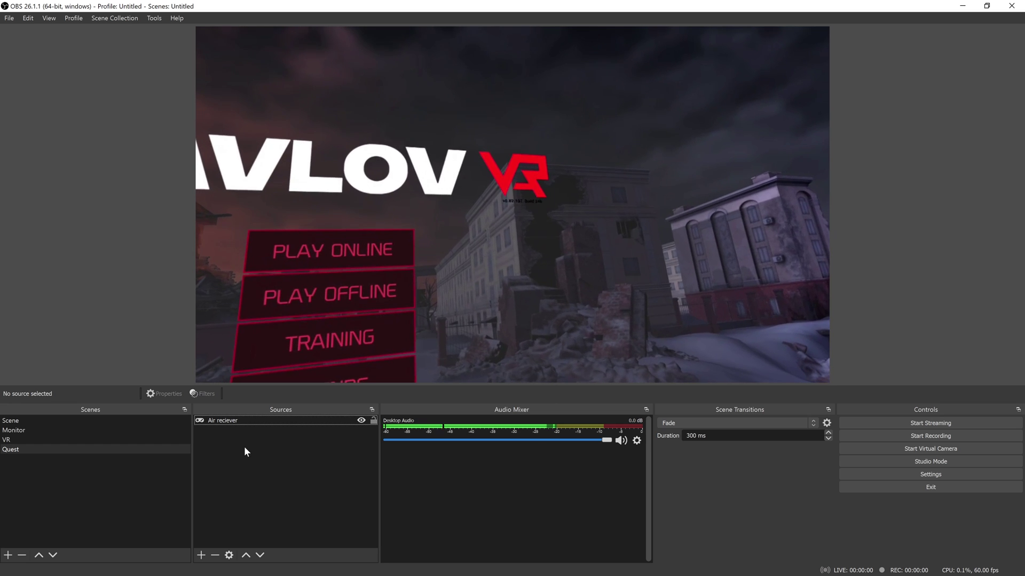
{"action": "left_click", "coordinate": [200, 555]}
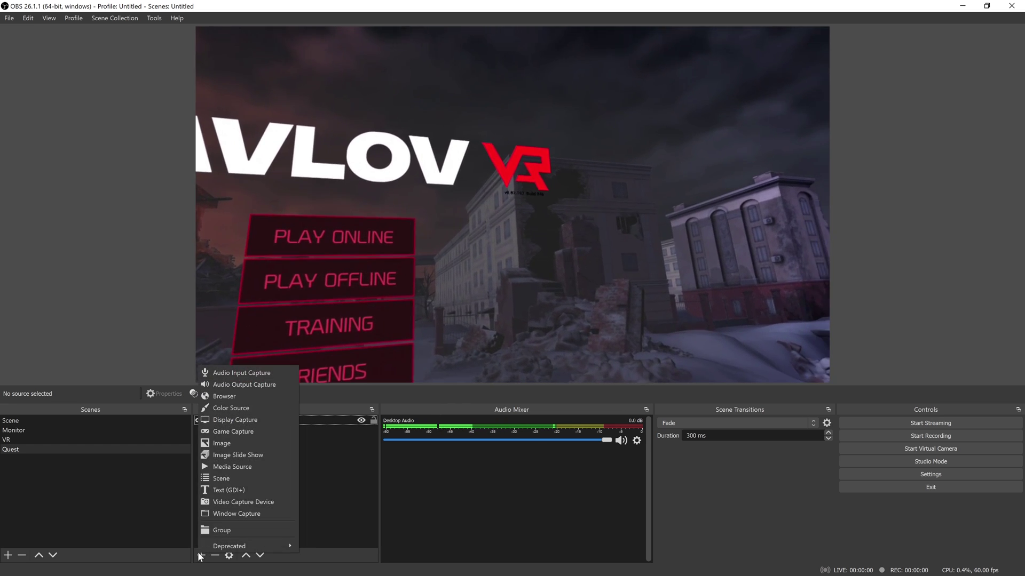
{"action": "left_click", "coordinate": [253, 384]}
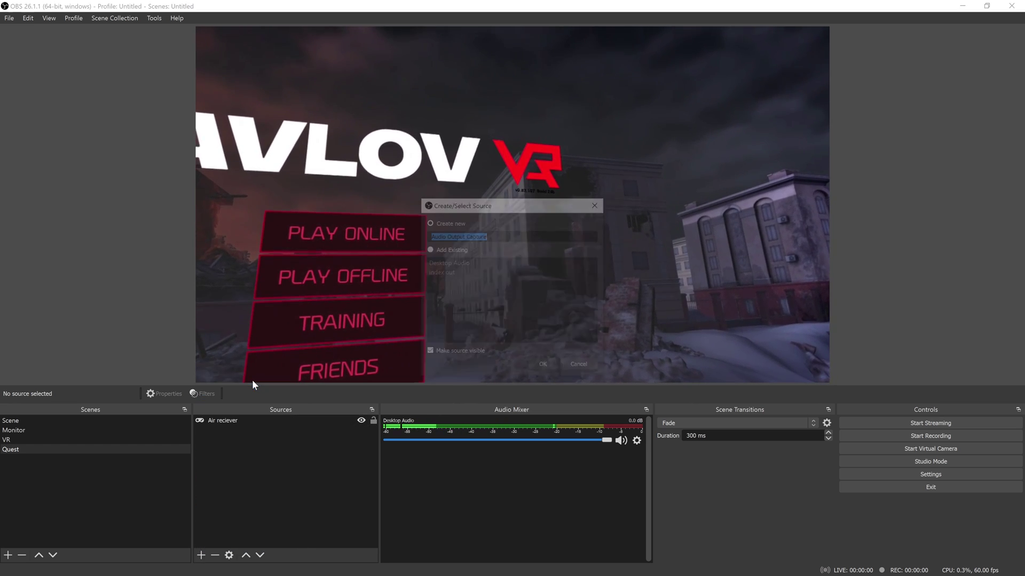
{"action": "left_click", "coordinate": [428, 249]}
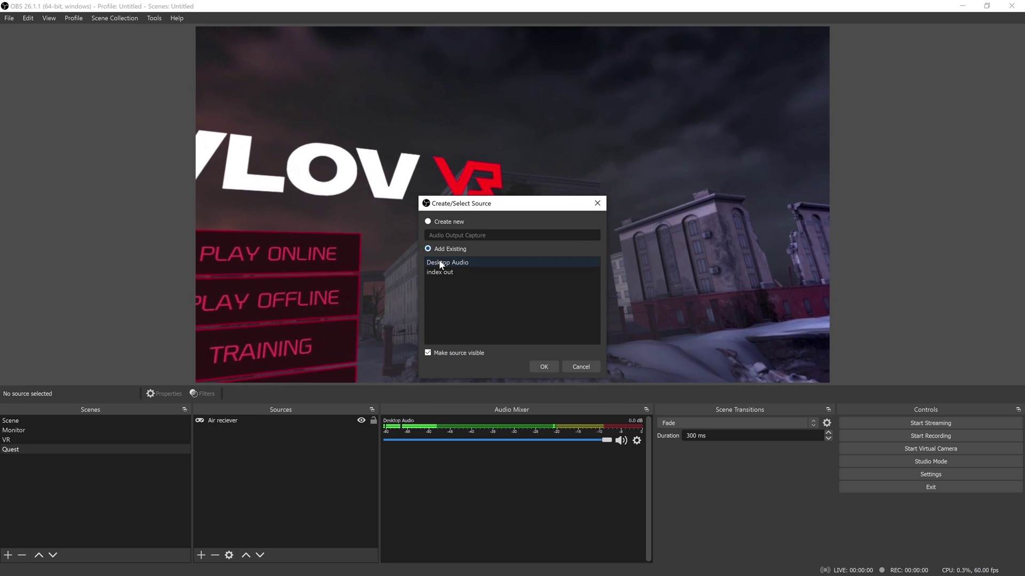
{"action": "left_click", "coordinate": [536, 366]}
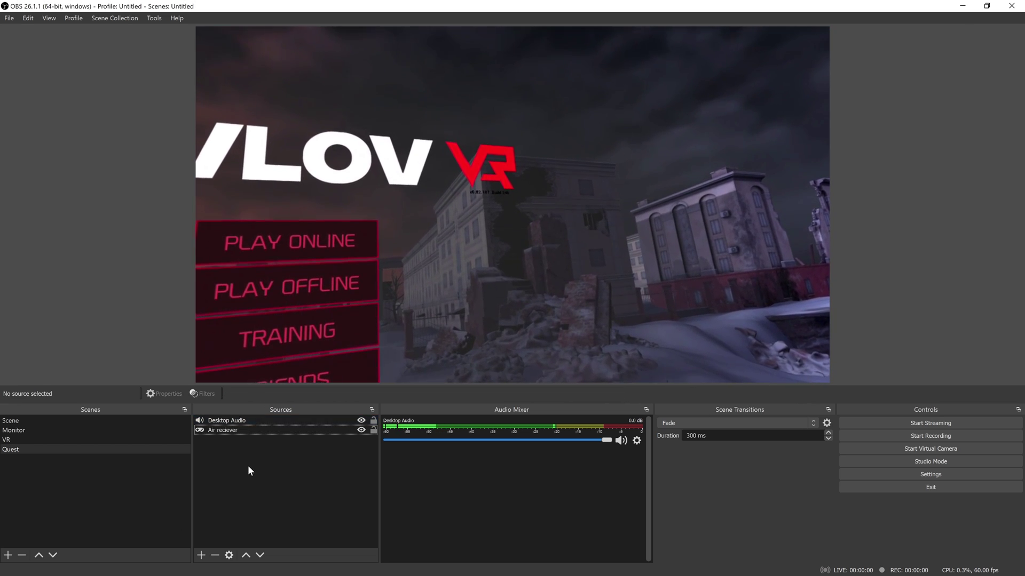
- Add the existing boom microphone input capture to the Quest scene
{"action": "right_click", "coordinate": [264, 458]}
{"action": "left_click", "coordinate": [202, 555]}
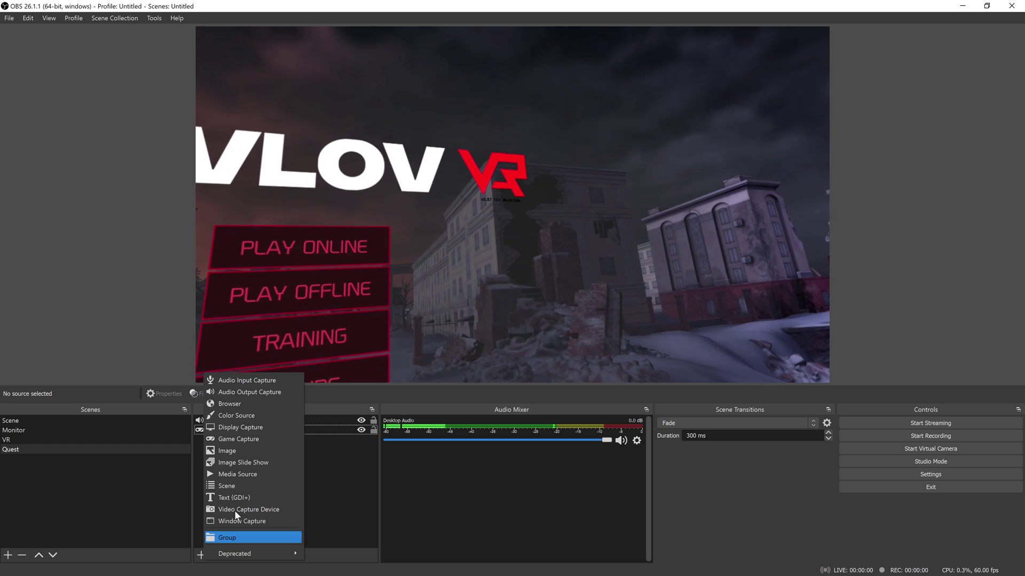
{"action": "left_click", "coordinate": [278, 382]}
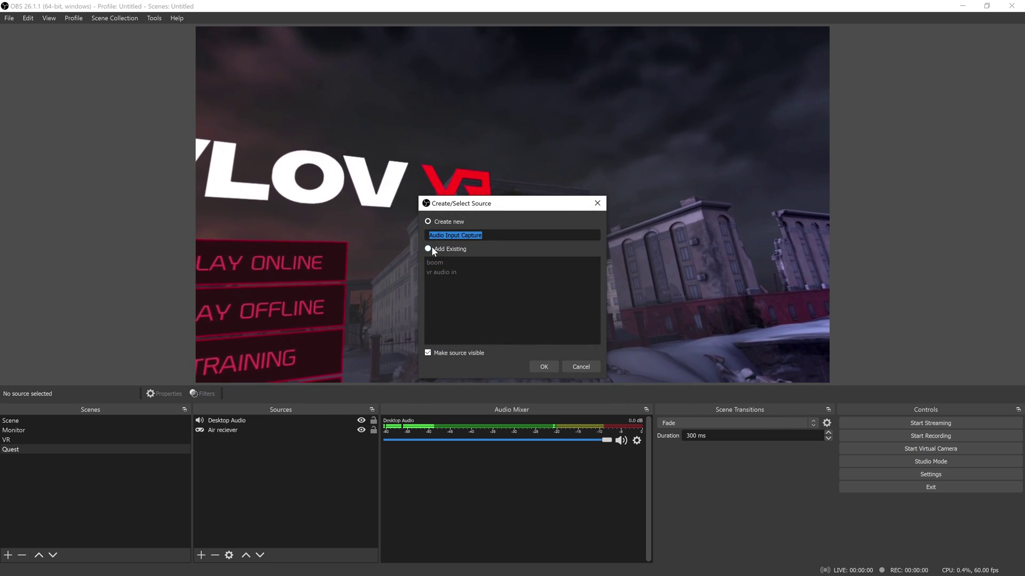
{"action": "left_click", "coordinate": [429, 248]}
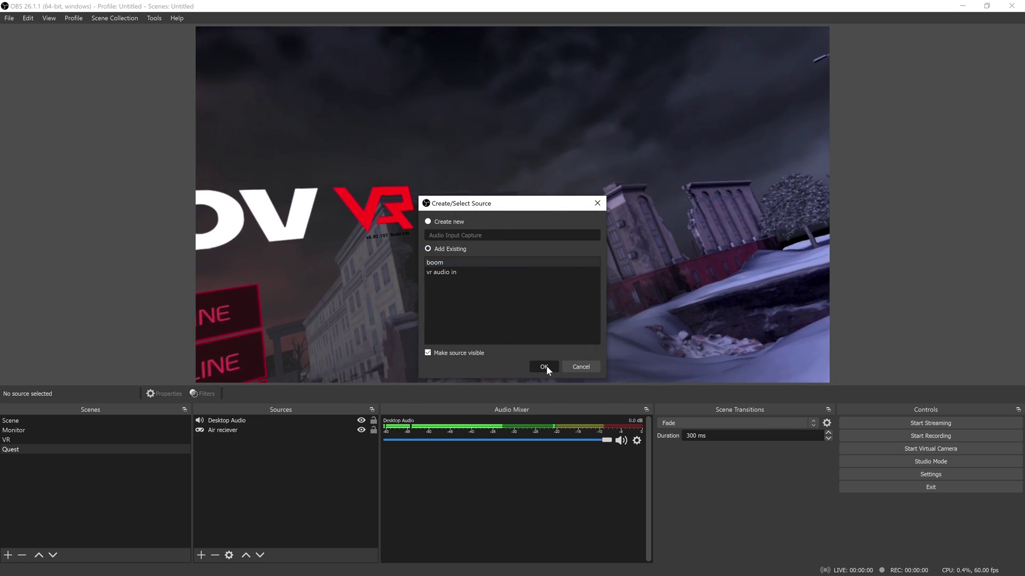
{"action": "left_click", "coordinate": [543, 367]}
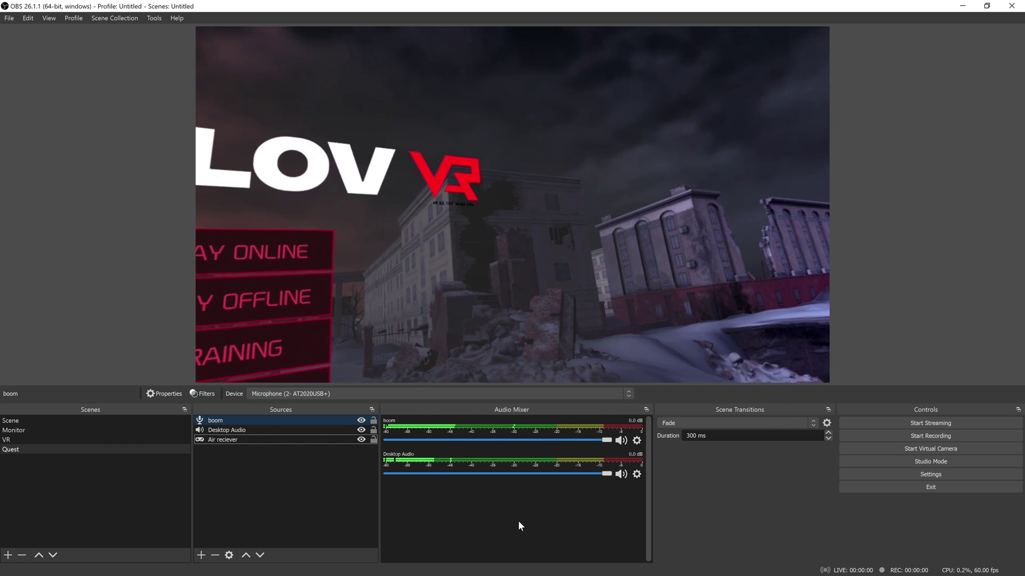
- In Advanced Audio Properties, uncheck Track 2 for boom, keeping tracks 1 and 3
{"action": "right_click", "coordinate": [466, 503]}
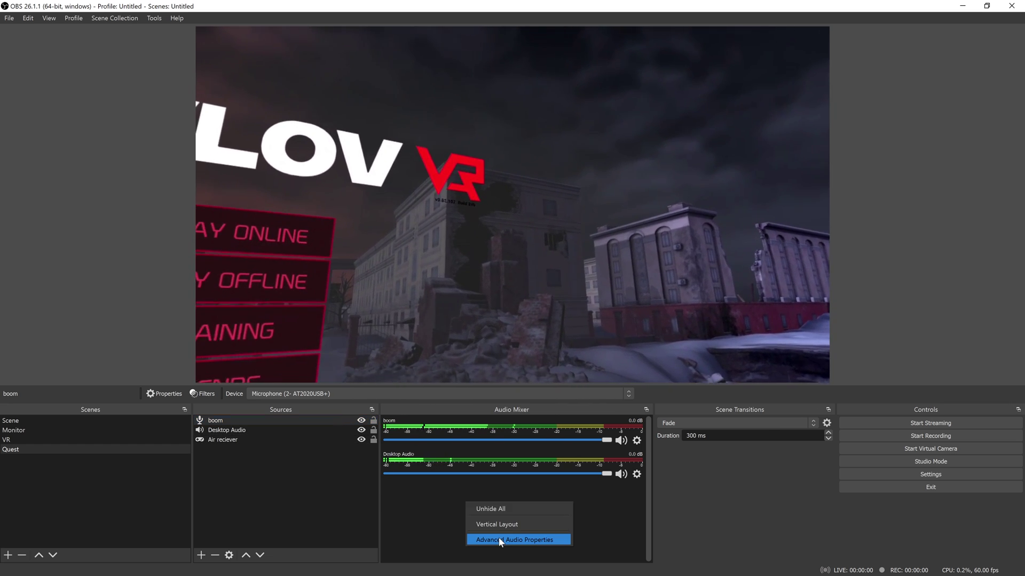
{"action": "left_click", "coordinate": [500, 539]}
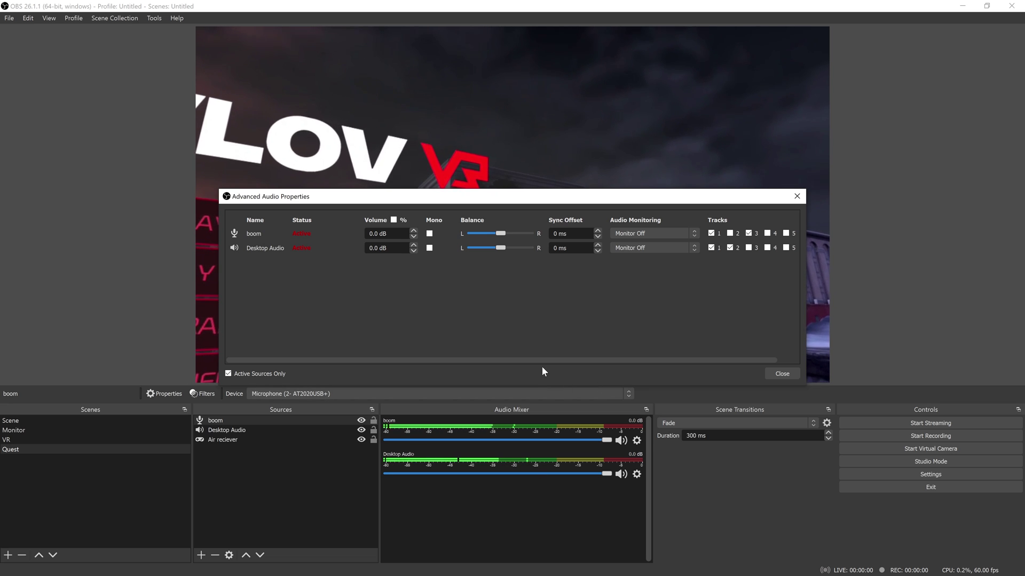
{"action": "left_click_drag", "start_coordinate": [541, 361], "coordinate": [592, 361]}
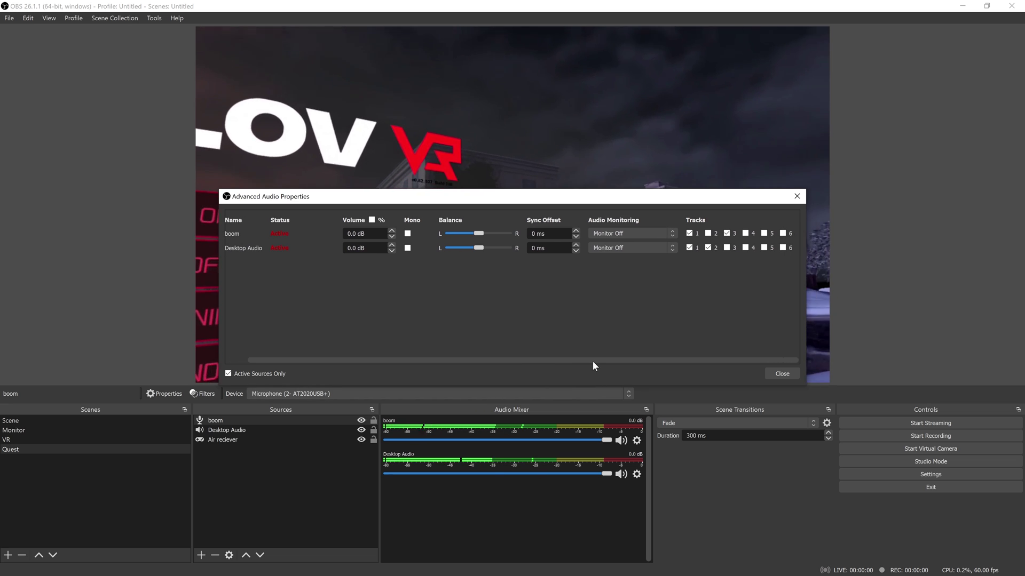
{"action": "left_click", "coordinate": [708, 233]}
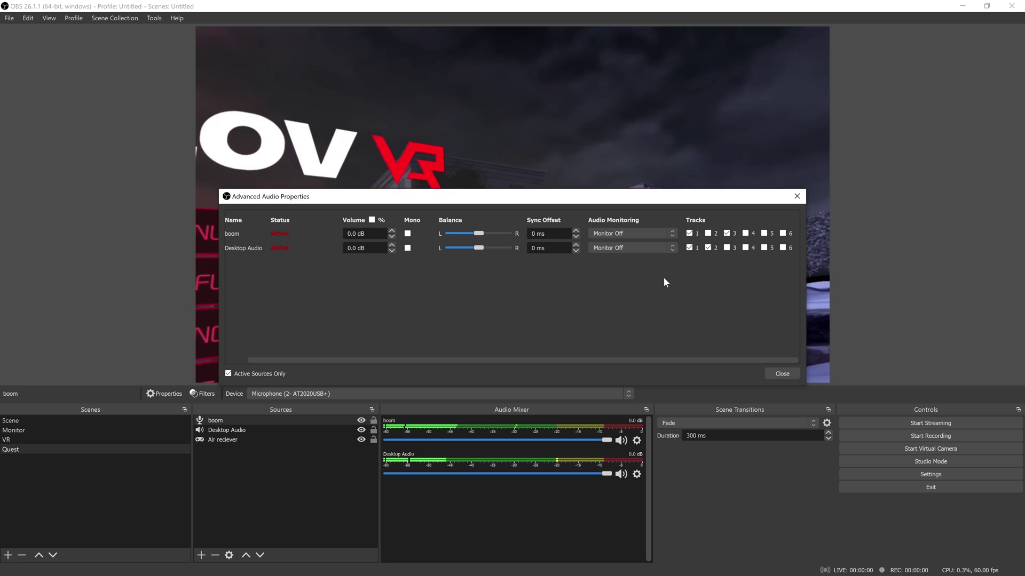
{"action": "left_click", "coordinate": [782, 373]}
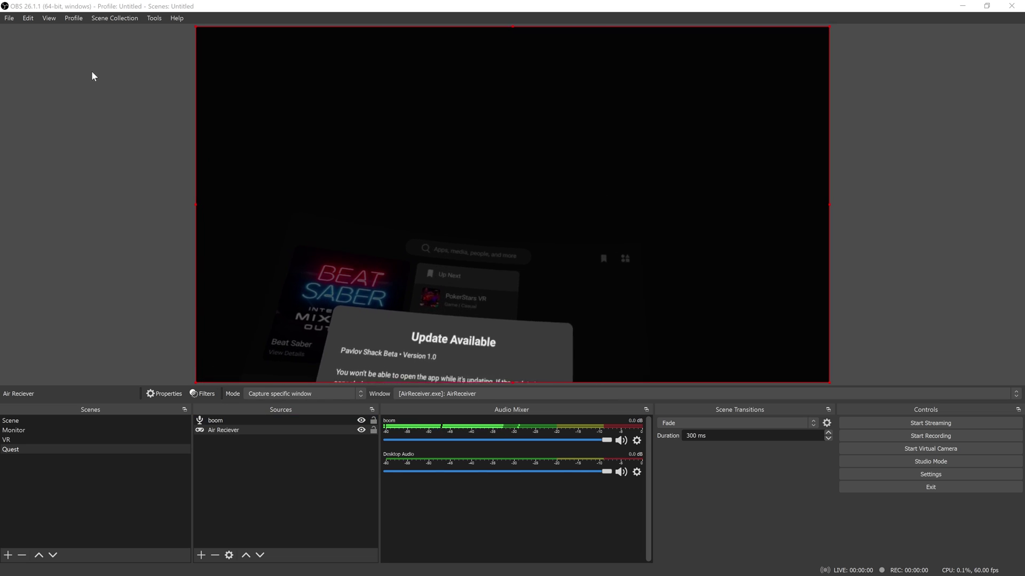
{"action": "left_click", "coordinate": [10, 18]}
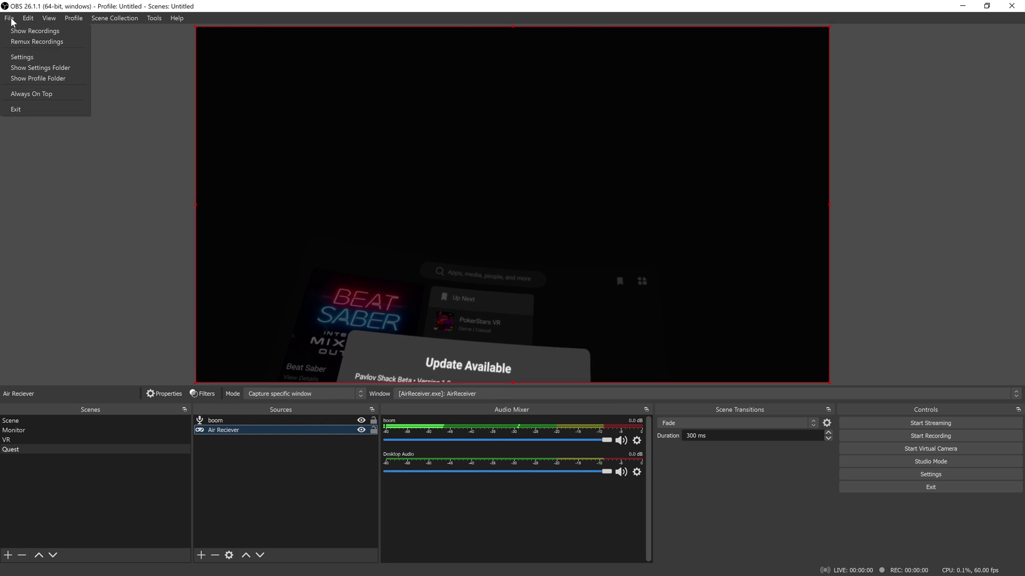
{"action": "left_click", "coordinate": [24, 58]}
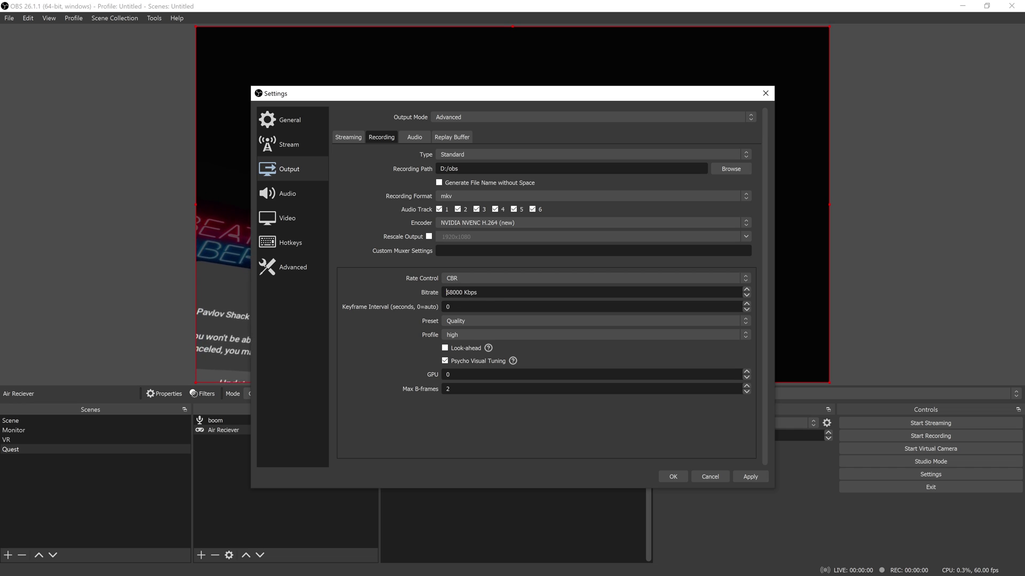
{"action": "left_click", "coordinate": [293, 221]}
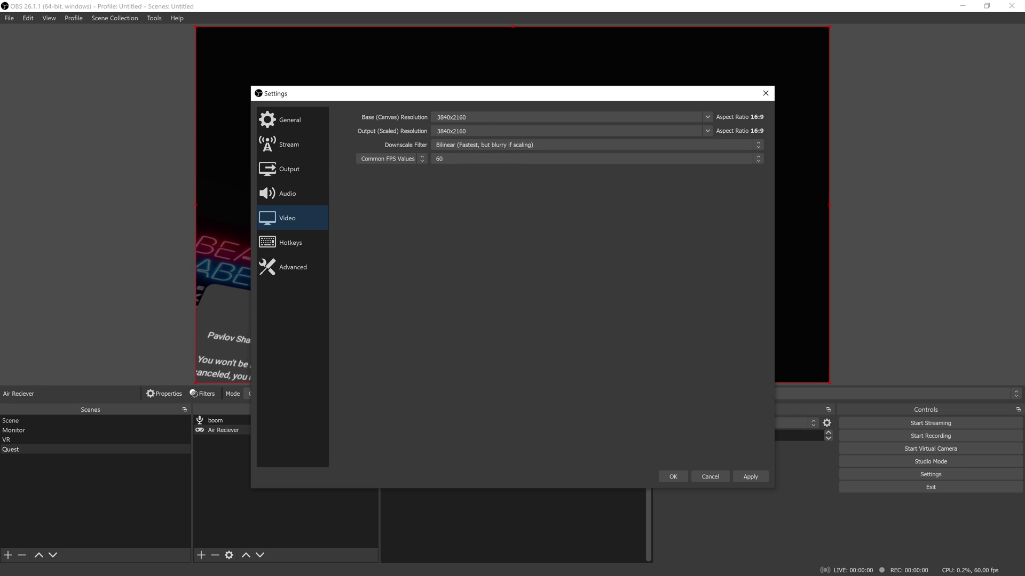
{"action": "left_click", "coordinate": [309, 170]}
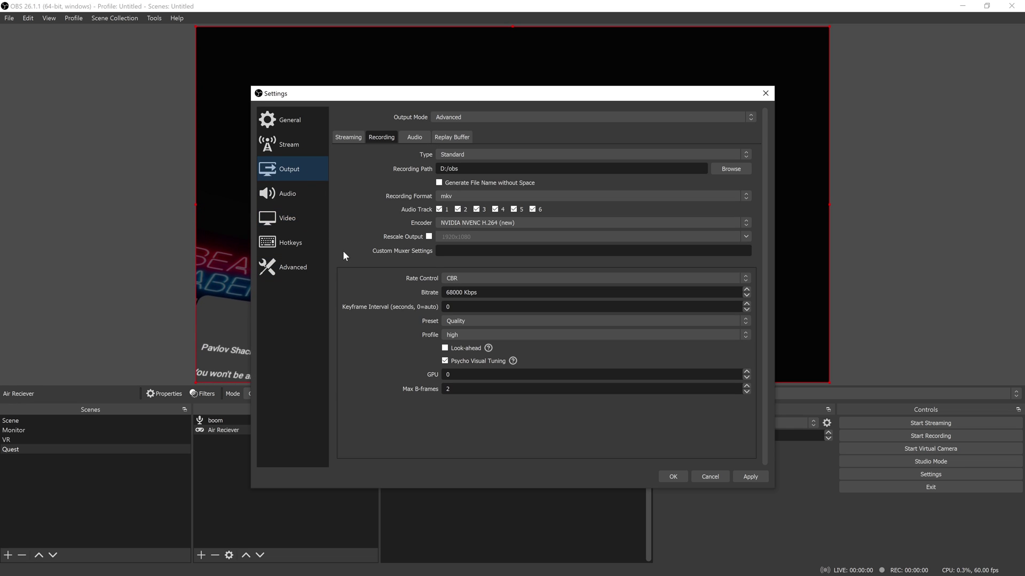
{"action": "left_click", "coordinate": [283, 223]}
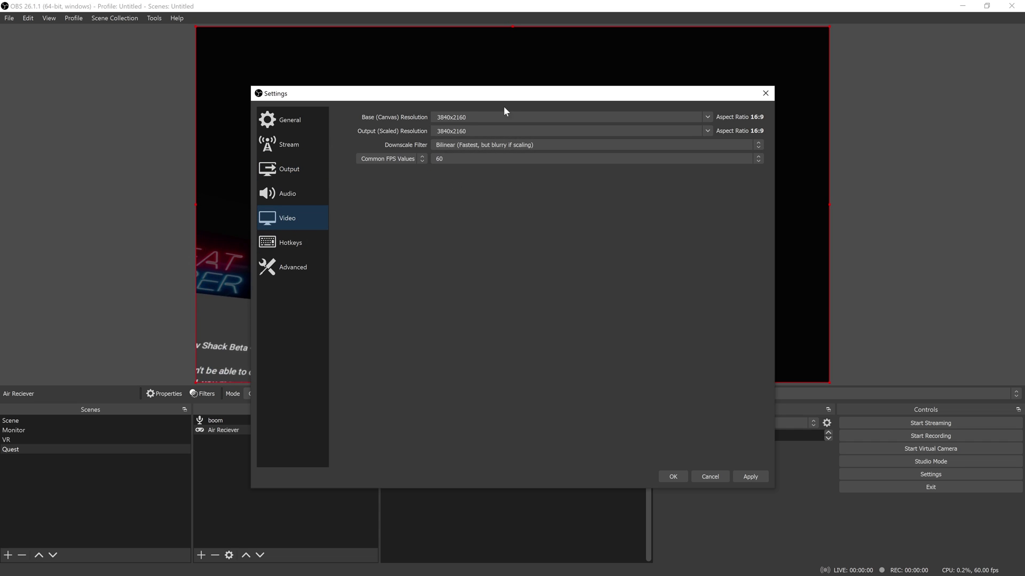
{"action": "left_click", "coordinate": [674, 477]}
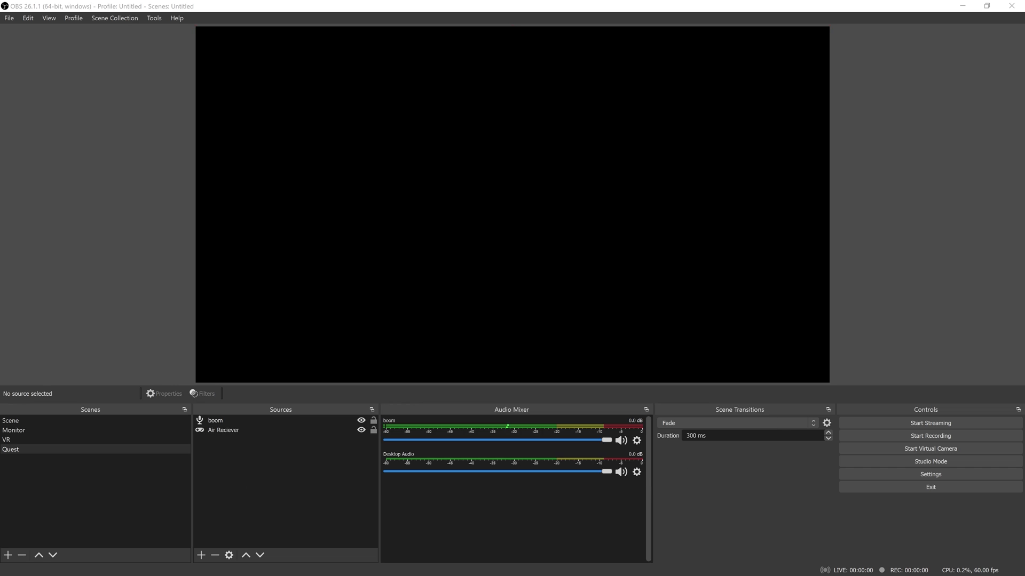
- Check the Output > Recording settings, keeping the recording format on mkv with NVENC
{"action": "left_click", "coordinate": [9, 19]}
{"action": "left_click", "coordinate": [16, 58]}
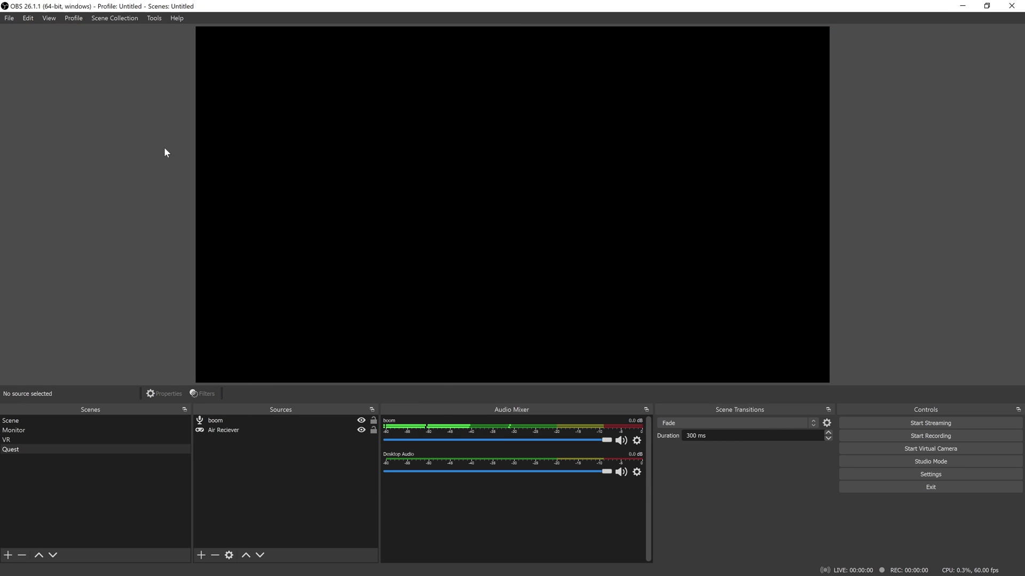
{"action": "left_click", "coordinate": [304, 176]}
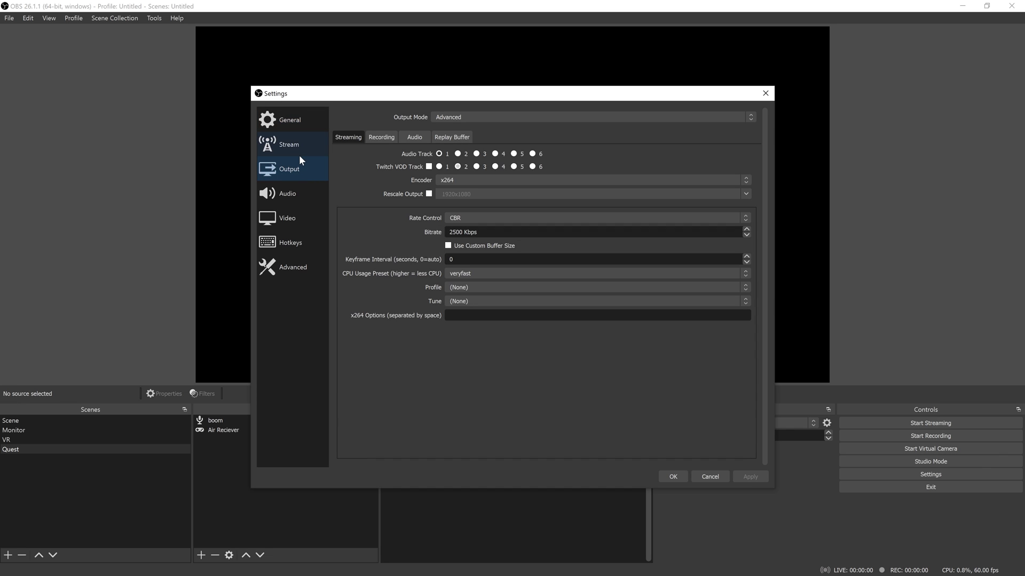
{"action": "left_click", "coordinate": [382, 136]}
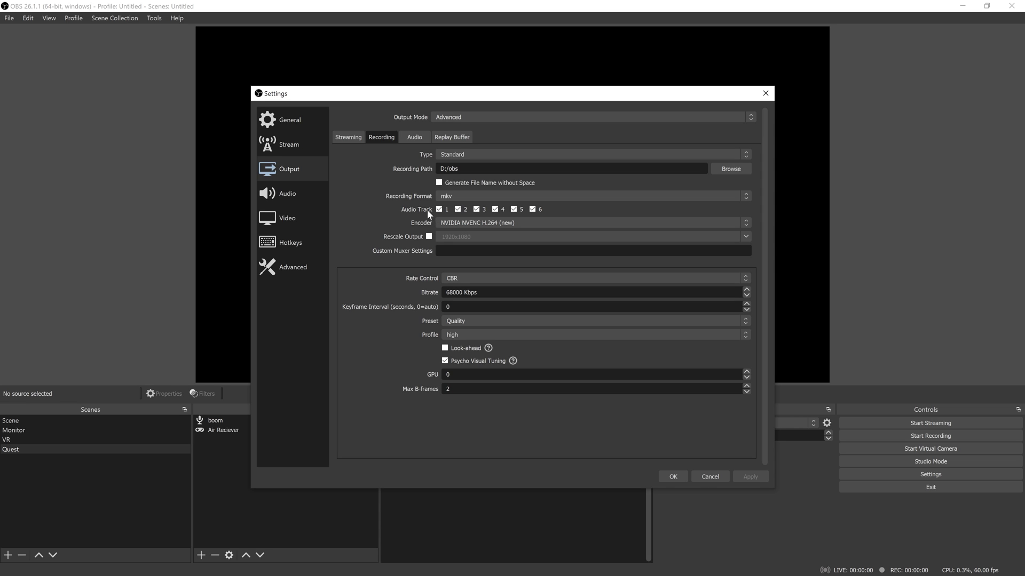
{"action": "left_click", "coordinate": [449, 195]}
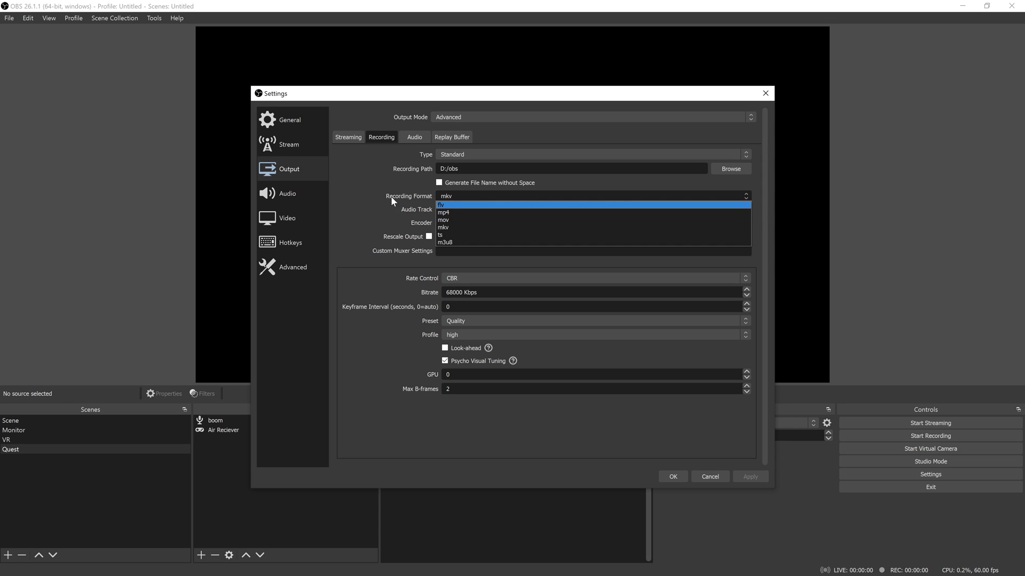
{"action": "left_click", "coordinate": [378, 183]}
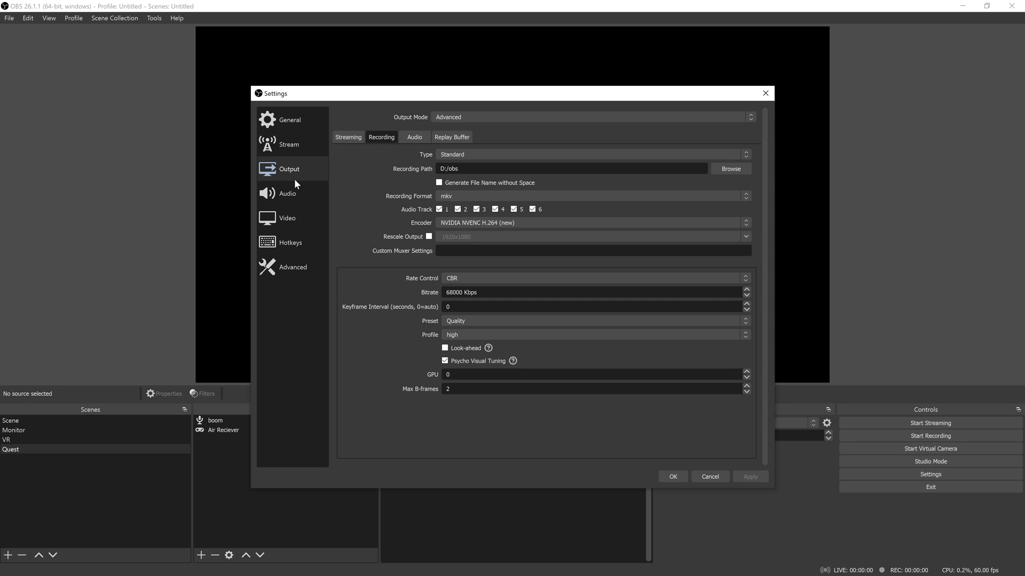
- Close Settings and open Remux Recordings, selecting the OBS Recording field
{"action": "left_click", "coordinate": [765, 94]}
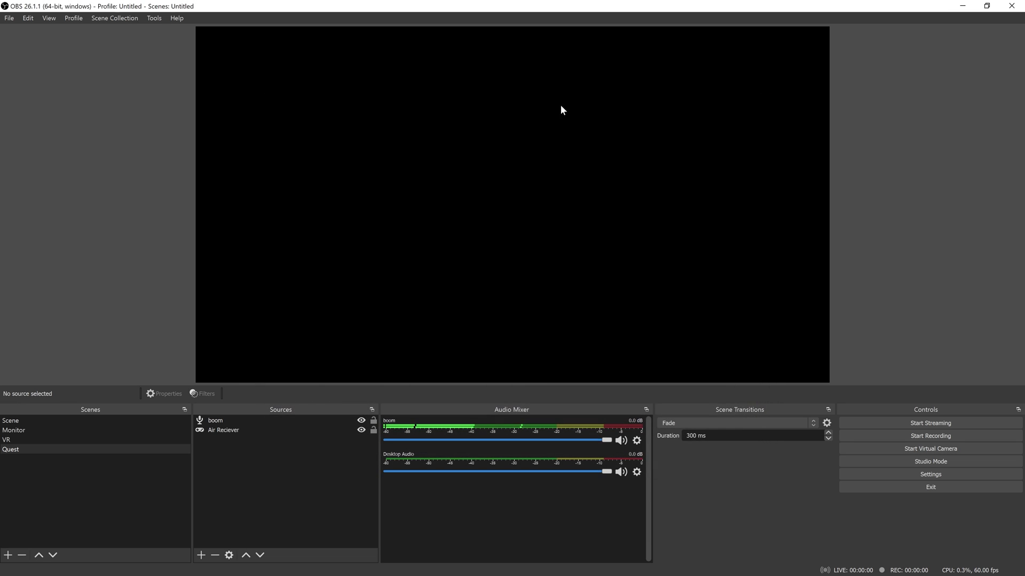
{"action": "left_click", "coordinate": [10, 20]}
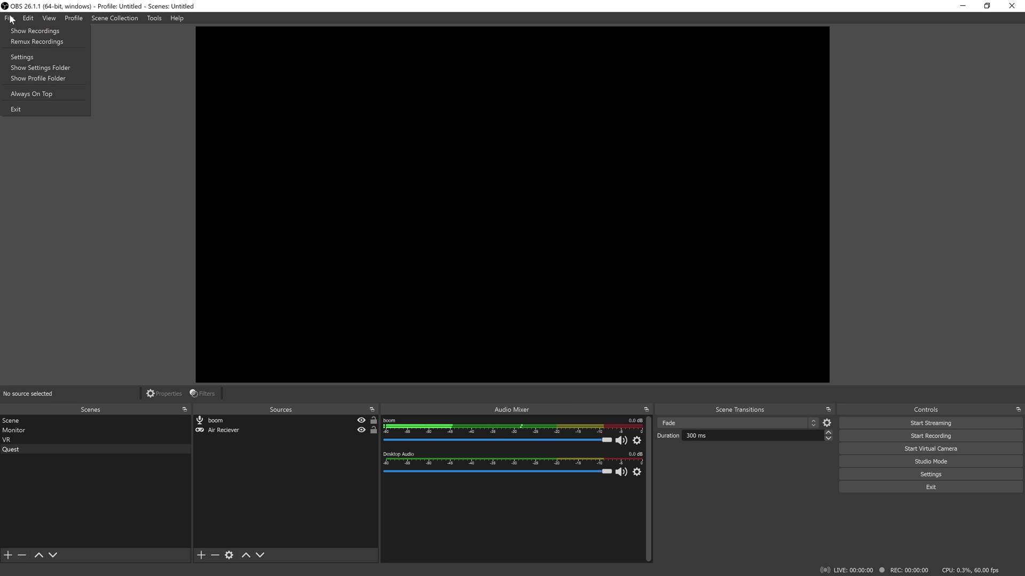
{"action": "left_click", "coordinate": [25, 45]}
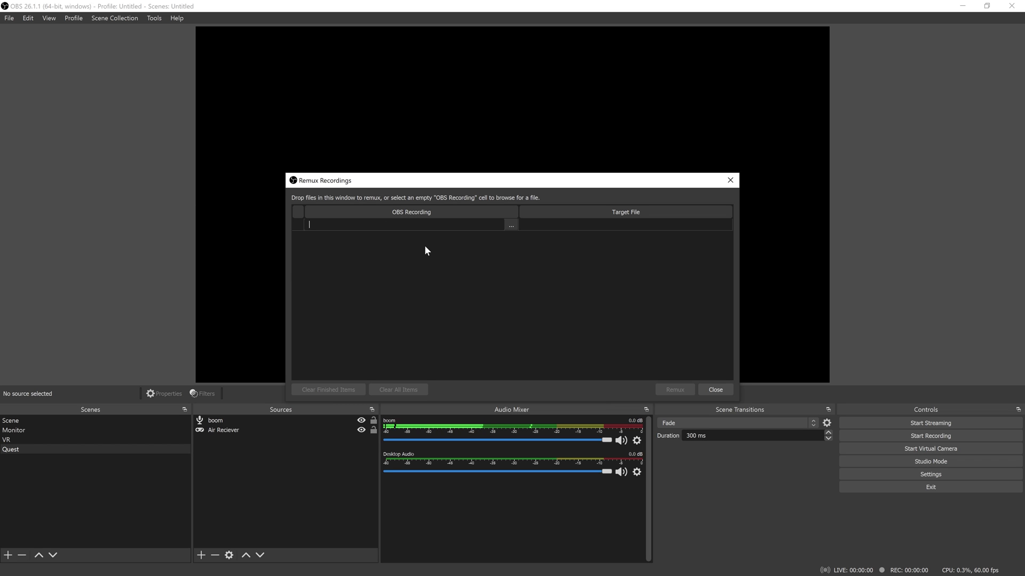
{"action": "left_click", "coordinate": [339, 227]}
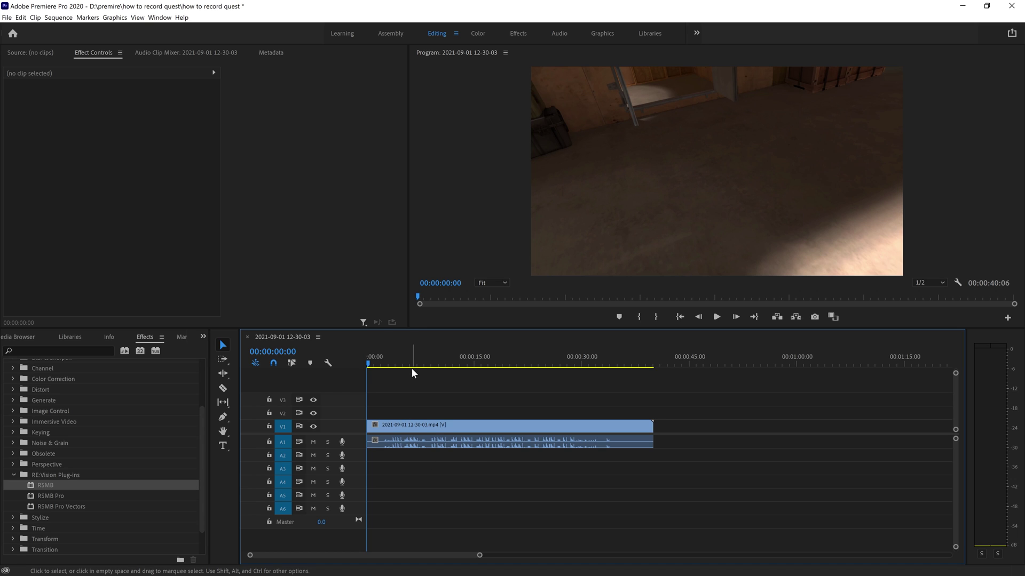
{"action": "left_click", "coordinate": [411, 364]}
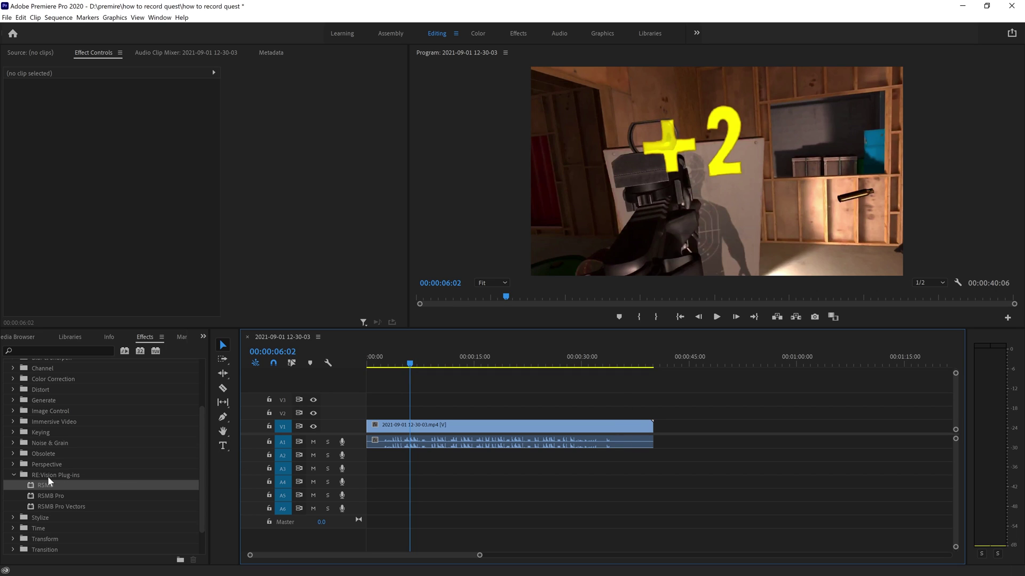
{"action": "left_click_drag", "start_coordinate": [34, 491], "coordinate": [395, 427]}
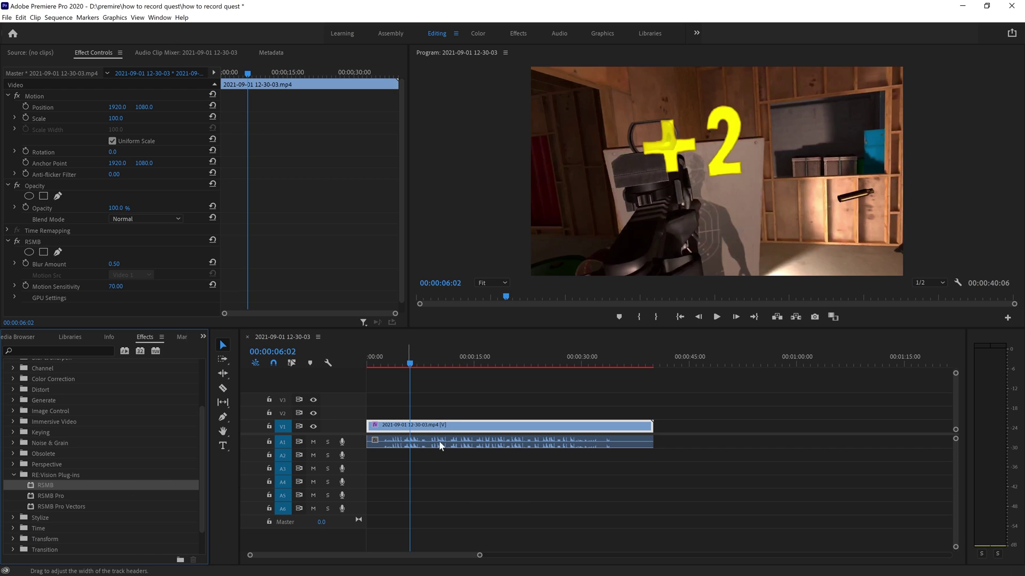
- Set Use GPU to ON under RSMB's GPU Settings
{"action": "scroll", "coordinate": [10, 248], "scroll_direction": "down", "scroll_amount": 1}
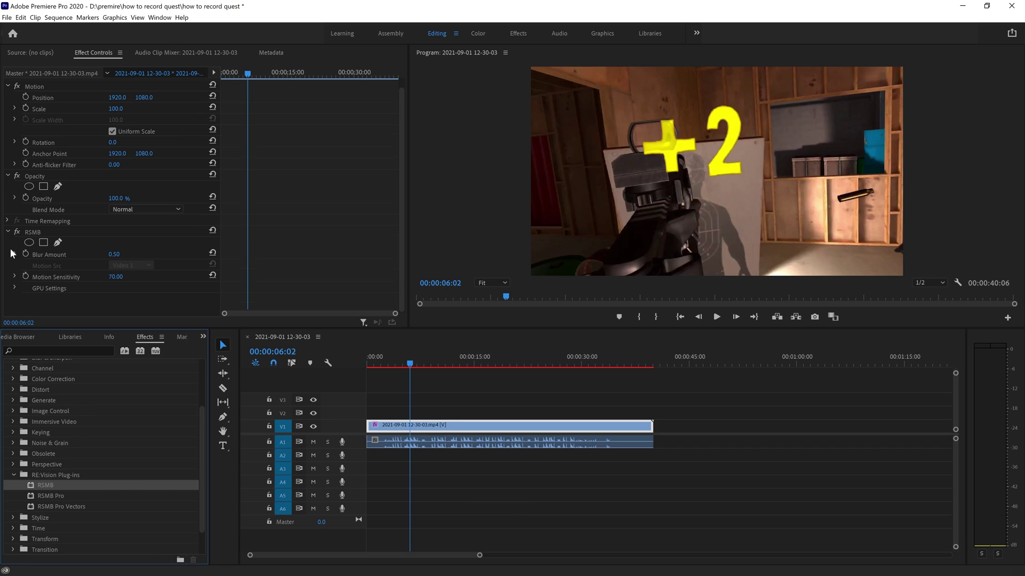
{"action": "left_click", "coordinate": [13, 287]}
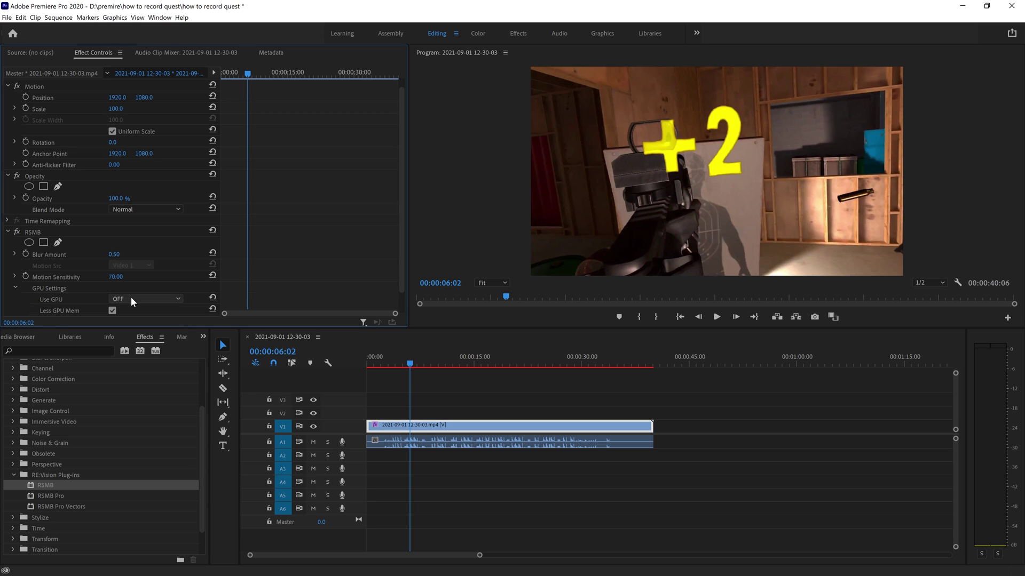
{"action": "left_click", "coordinate": [136, 320]}
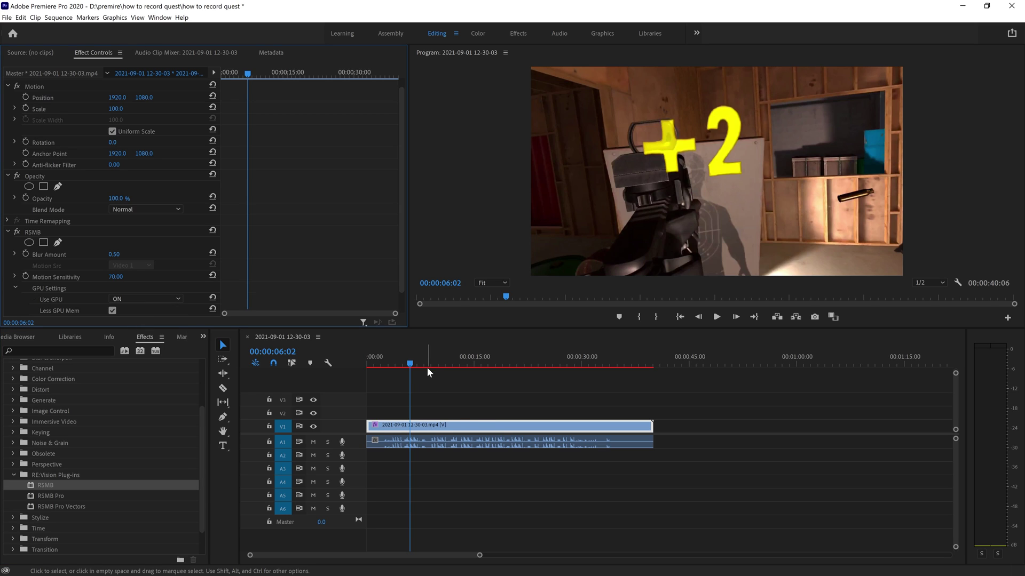
- Scrub and play the timeline around 00:00:16–00:00:18 to preview the motion blur
{"action": "left_click", "coordinate": [444, 364]}
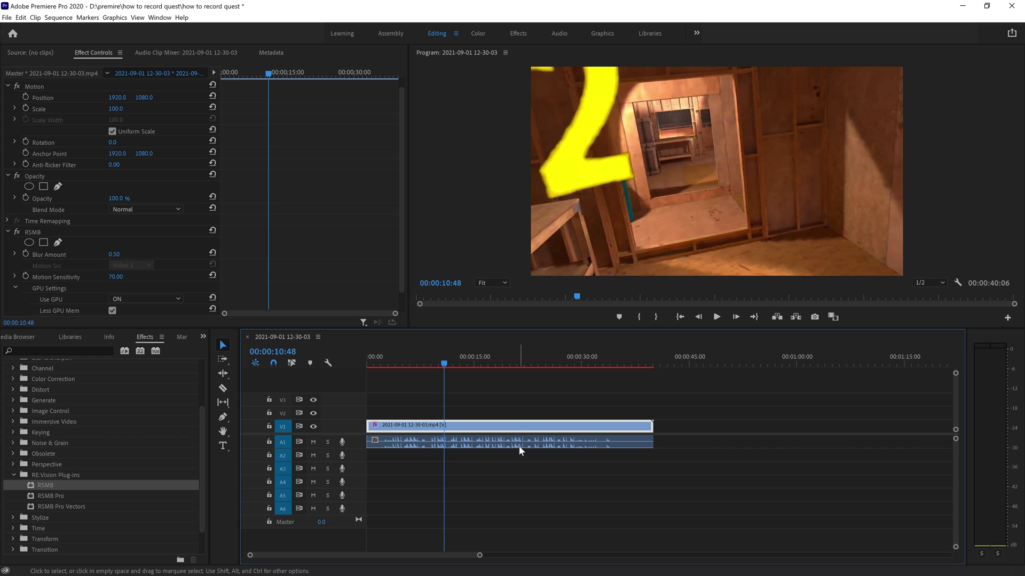
{"action": "left_click", "coordinate": [491, 361]}
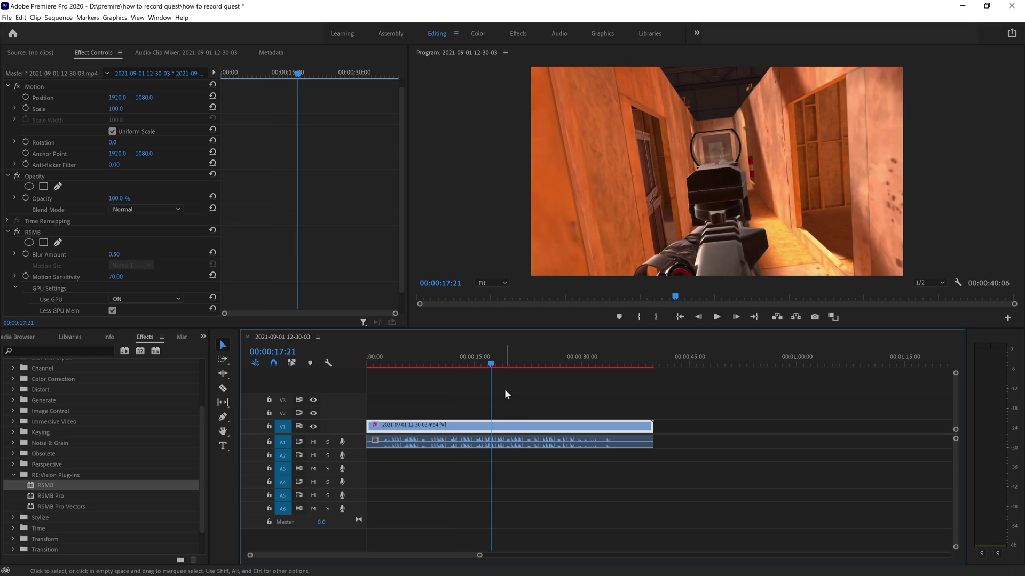
{"action": "left_click", "coordinate": [486, 361]}
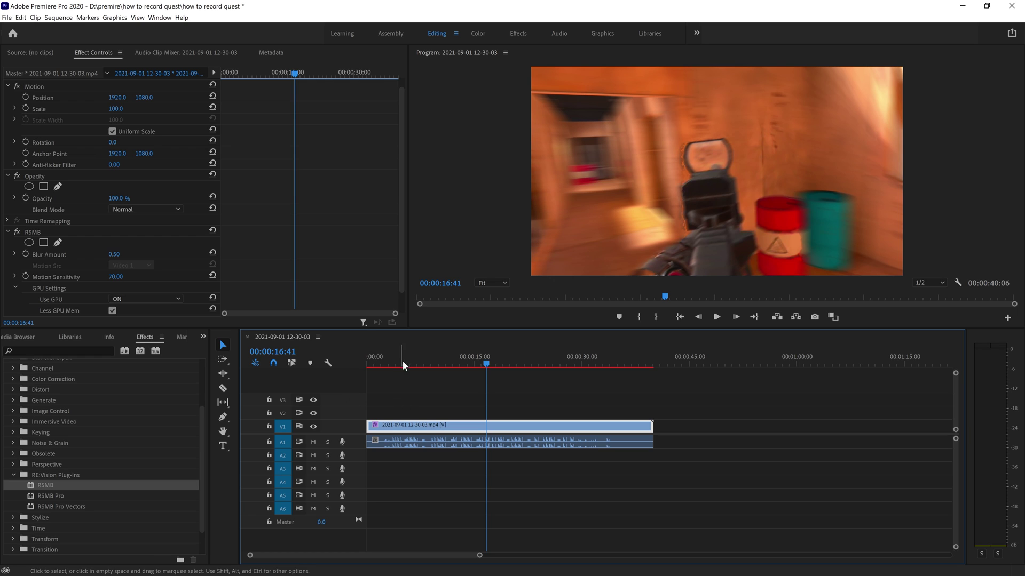
{"action": "left_click_drag", "start_coordinate": [463, 360], "coordinate": [538, 363]}
{"action": "left_click_drag", "start_coordinate": [436, 357], "coordinate": [498, 364]}
{"action": "left_click", "coordinate": [717, 317]}
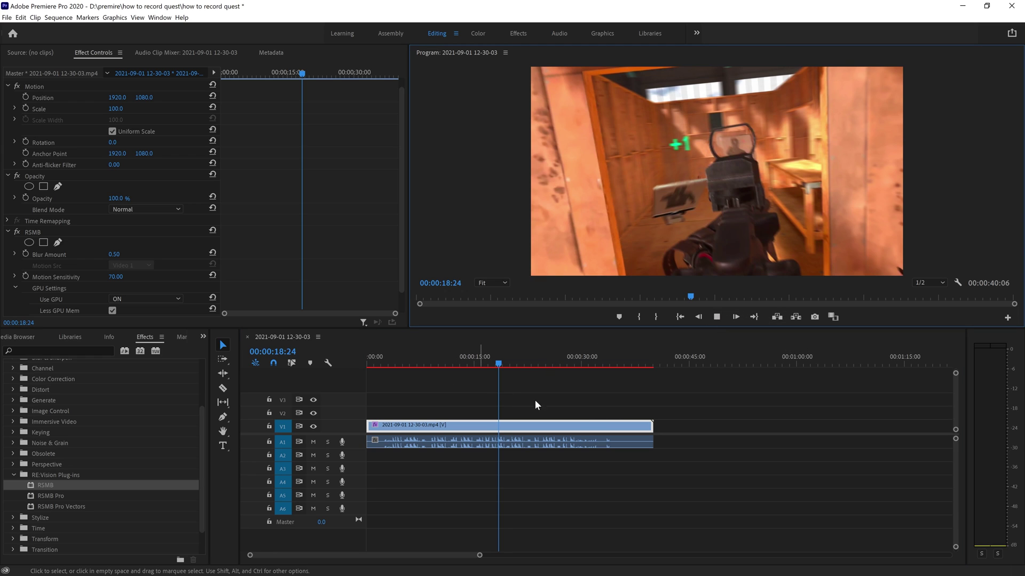
{"action": "left_click", "coordinate": [716, 317]}
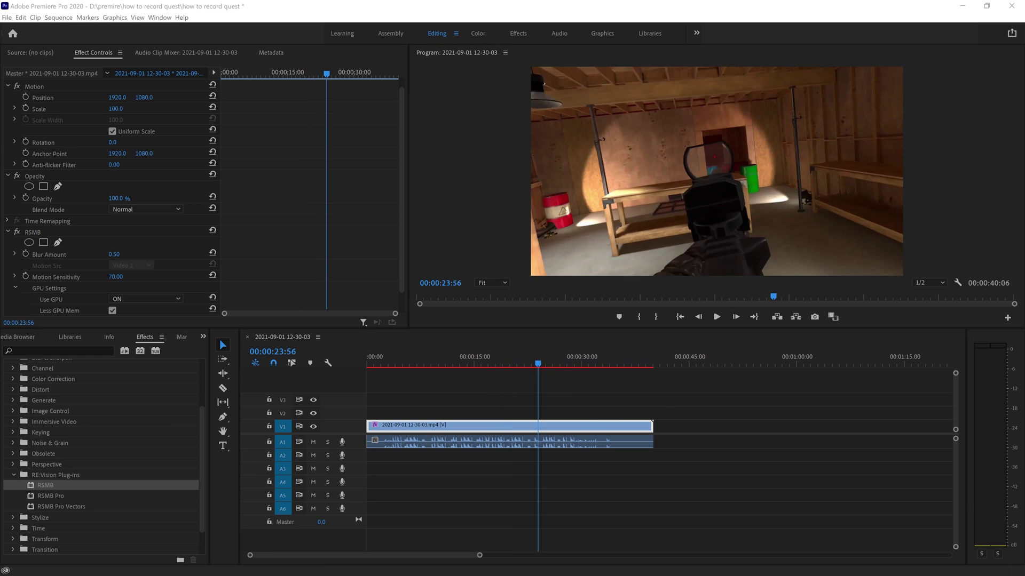
- Open Export Media and choose the YouTube 2160p 4K Ultra HD preset
{"action": "left_click", "coordinate": [7, 17]}
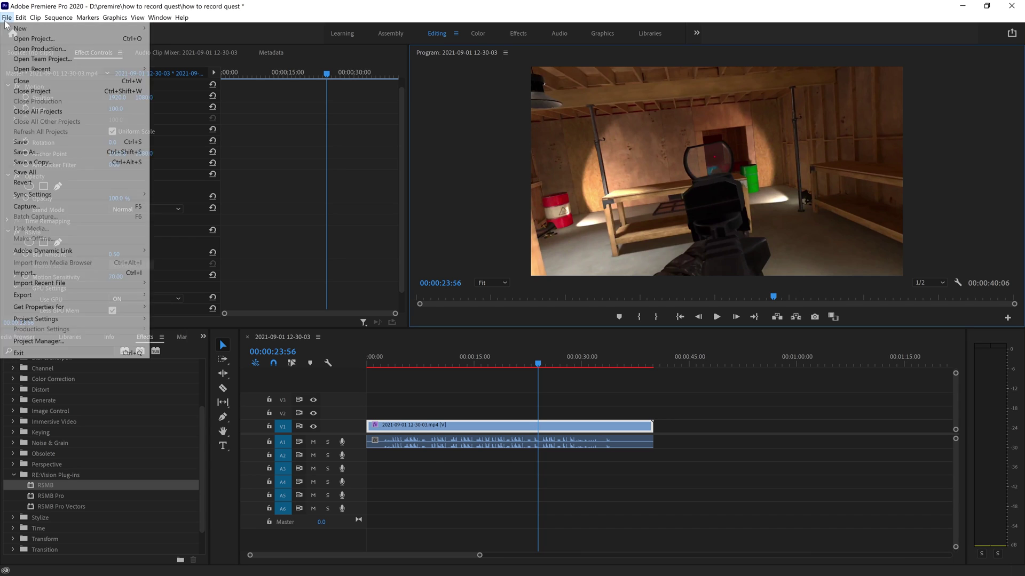
{"action": "mouse_move", "coordinate": [50, 297]}
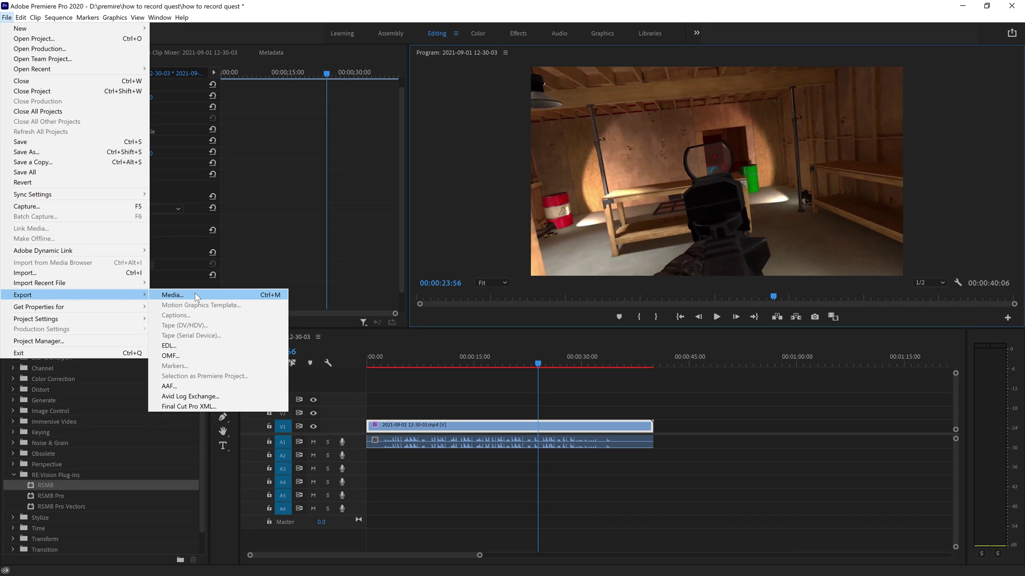
{"action": "left_click", "coordinate": [198, 295]}
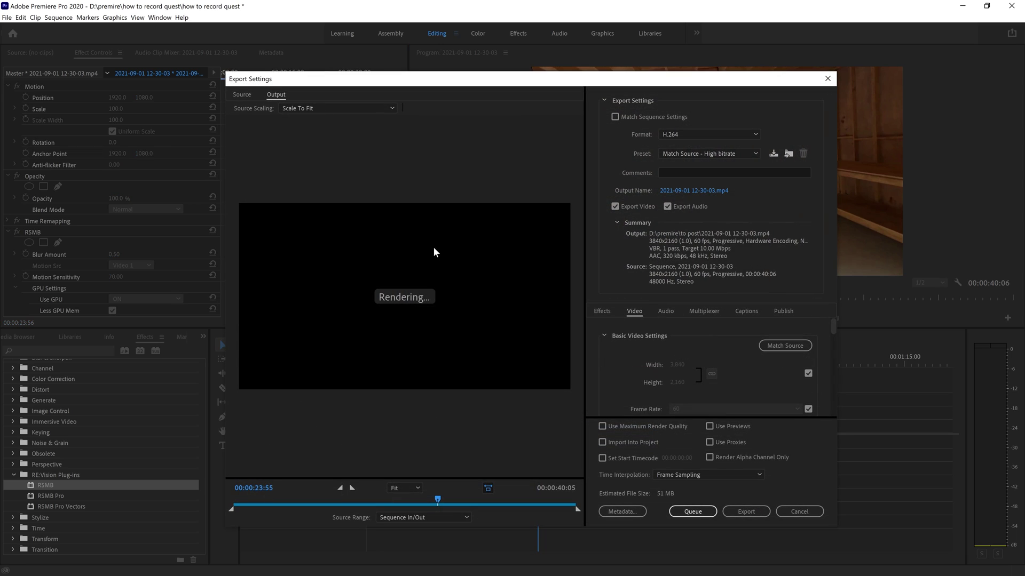
{"action": "left_click", "coordinate": [696, 155]}
{"action": "left_click", "coordinate": [621, 150]}
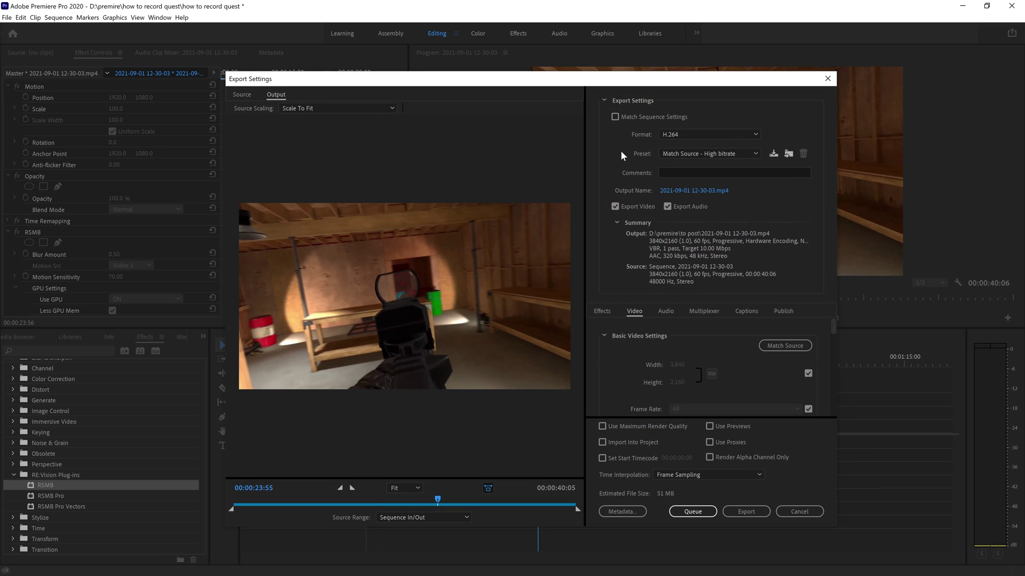
{"action": "left_click", "coordinate": [710, 154]}
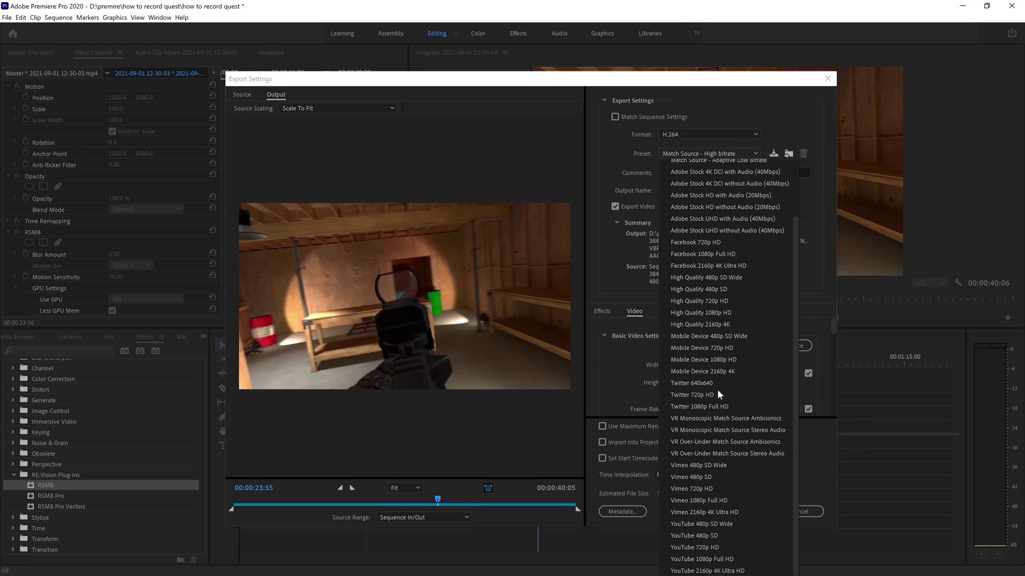
{"action": "left_click", "coordinate": [735, 571]}
- Set bitrate encoding to CBR with a 68 Mbps target bitrate
{"action": "scroll", "coordinate": [632, 381], "scroll_direction": "down", "scroll_amount": 5}
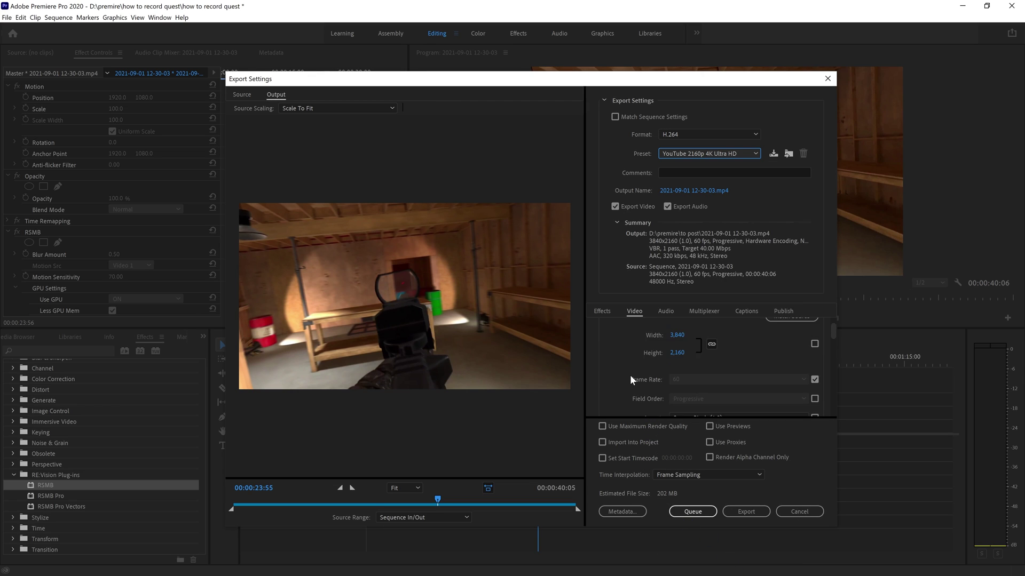
{"action": "scroll", "coordinate": [632, 376], "scroll_direction": "down", "scroll_amount": 4}
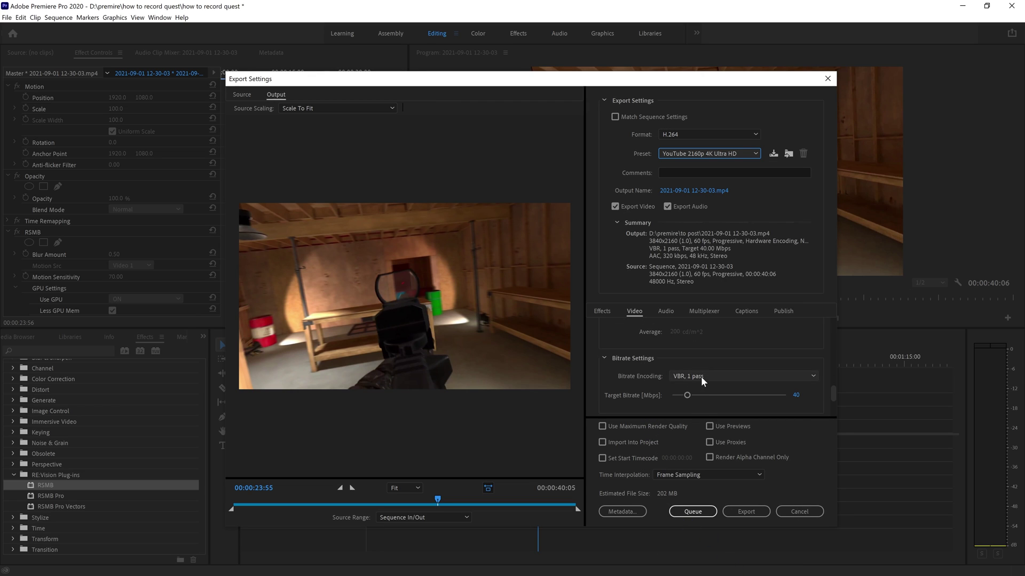
{"action": "left_click", "coordinate": [701, 376]}
{"action": "left_click", "coordinate": [703, 387]}
{"action": "left_click", "coordinate": [792, 393]}
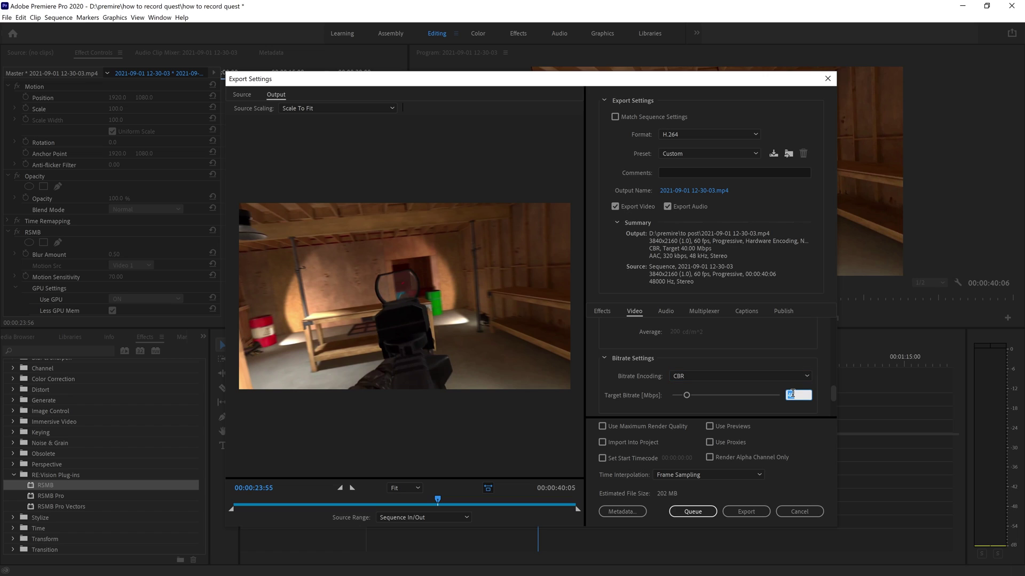
{"action": "type", "text": "68"}
{"action": "key", "text": "Return"}
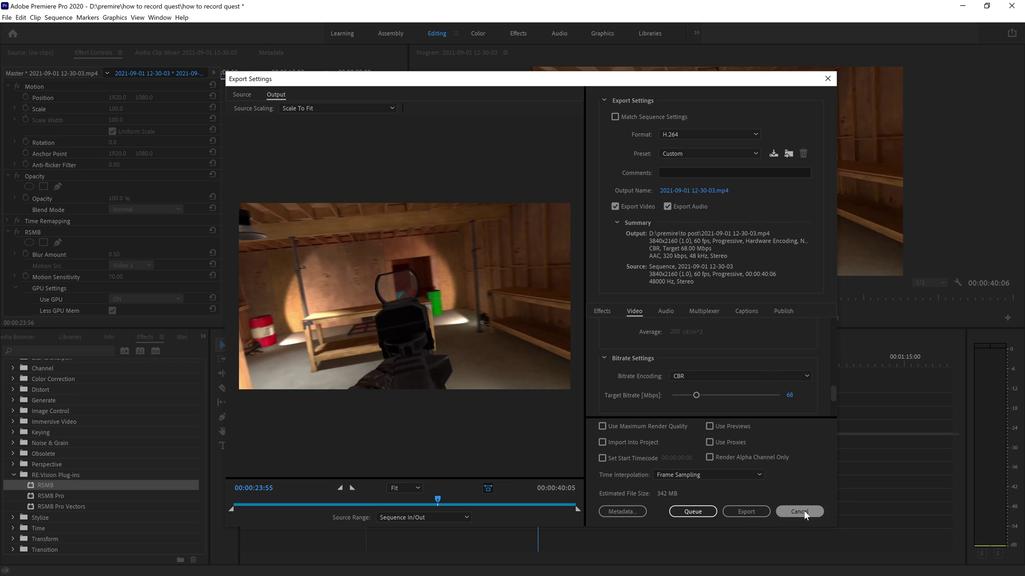
- Export the 4K H.264 file, then return the playhead to 00:00:20:51
{"action": "left_click", "coordinate": [756, 511]}
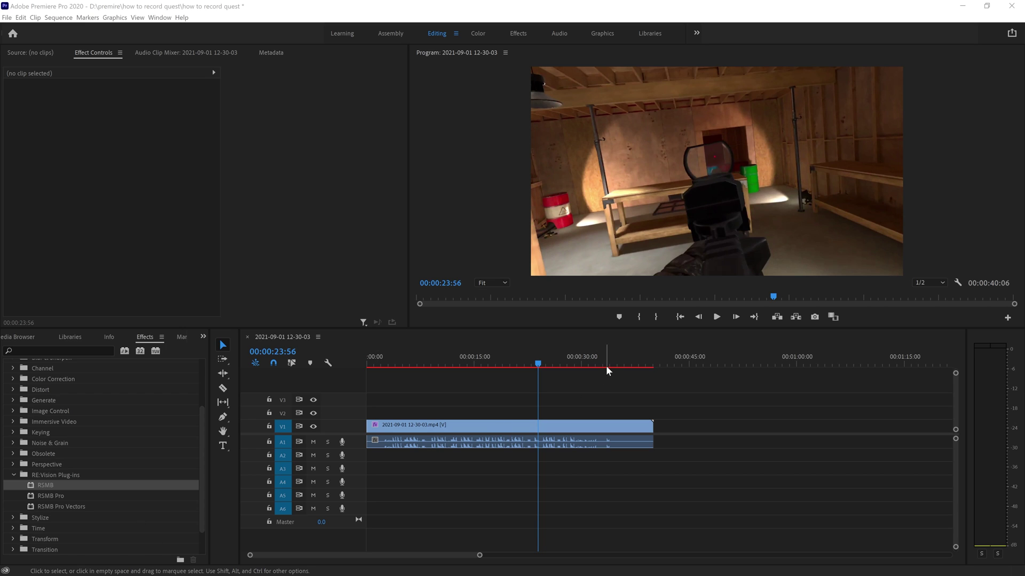
{"action": "left_click", "coordinate": [518, 364]}
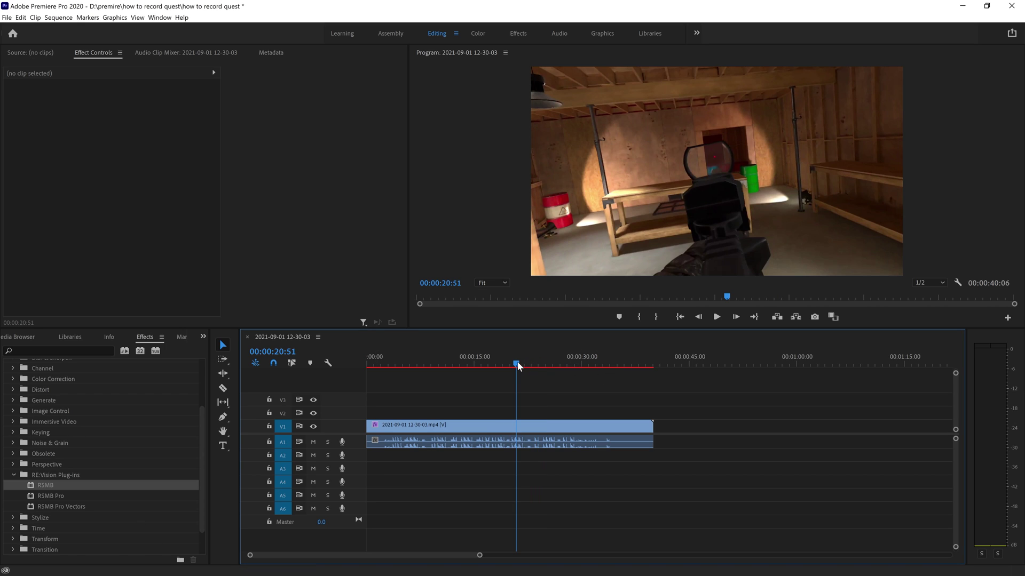